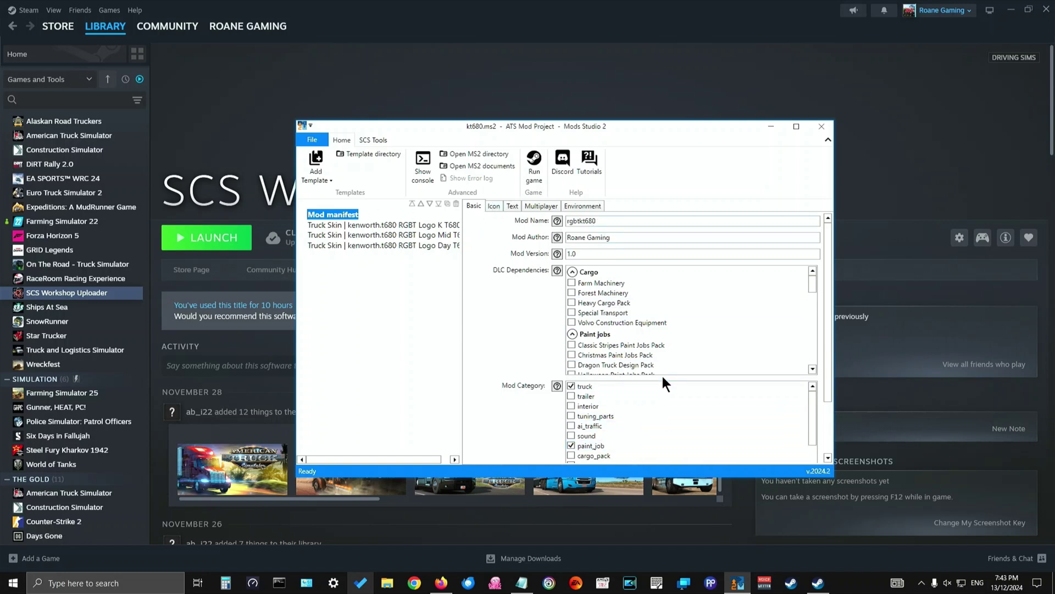
Mark Kenworth T680 as a required DLC dependency of the mod.
{"action": "scroll", "coordinate": [662, 371], "scroll_direction": "down", "scroll_amount": 5}
{"action": "scroll", "coordinate": [828, 337], "scroll_direction": "down", "scroll_amount": 3}
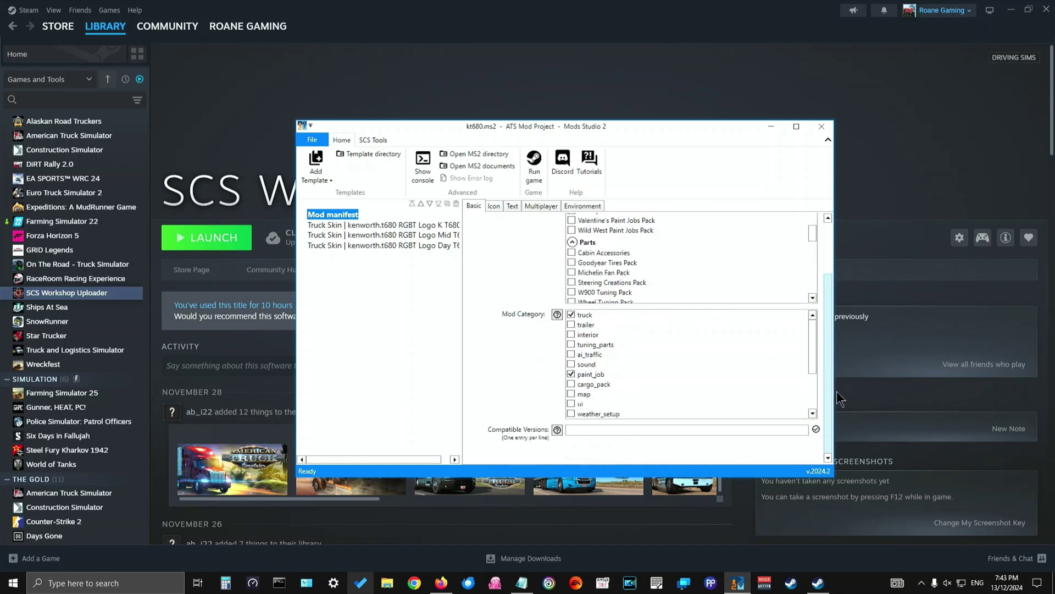
{"action": "scroll", "coordinate": [829, 336], "scroll_direction": "up", "scroll_amount": 3}
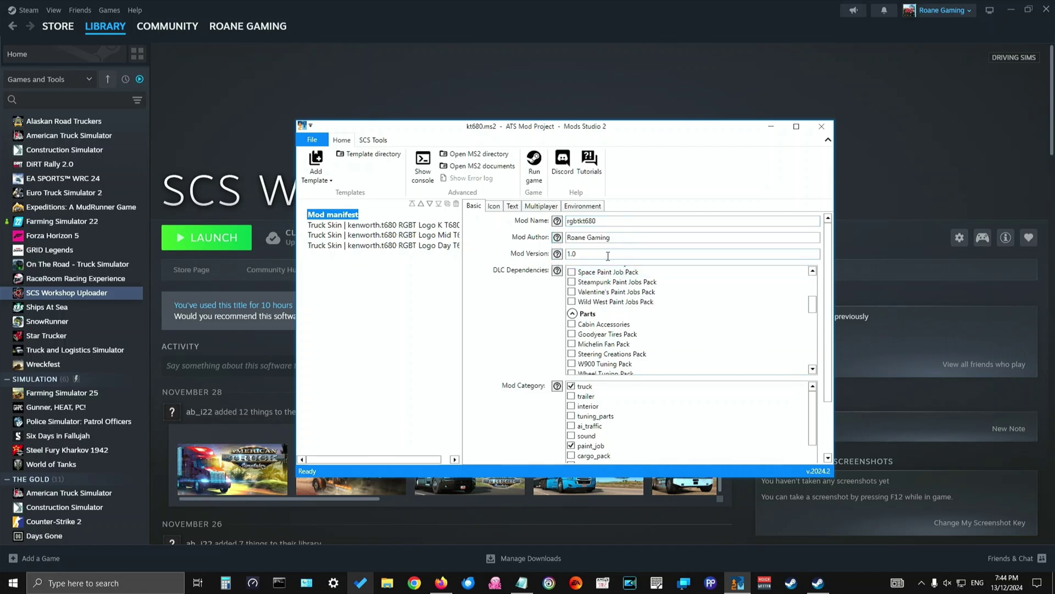
{"action": "scroll", "coordinate": [617, 281], "scroll_direction": "down", "scroll_amount": 6}
{"action": "left_click", "coordinate": [618, 282]}
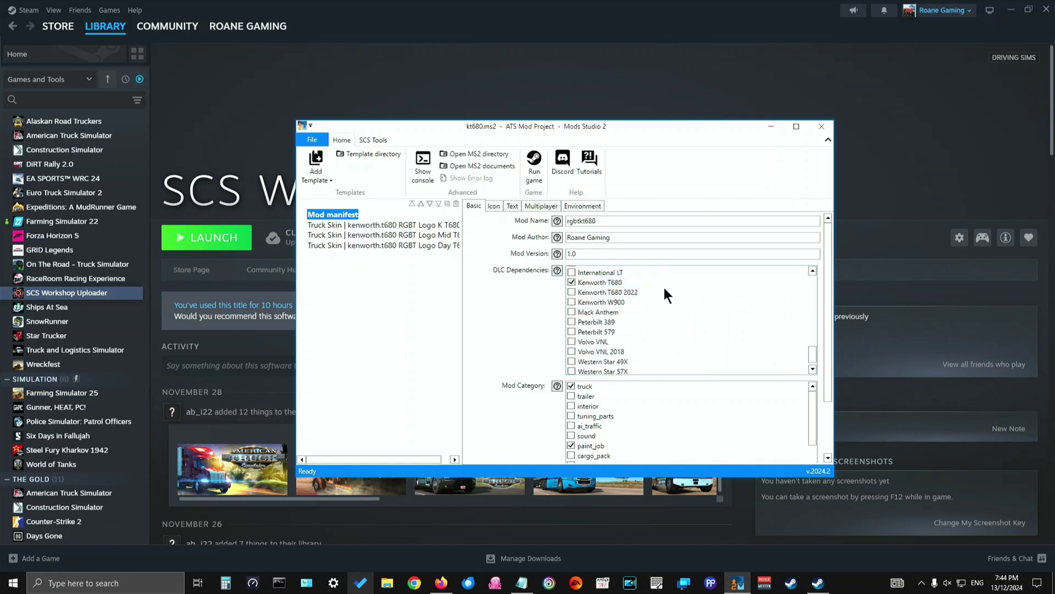
Show the manifest's icon settings, with manifest.jpg displayed as the logo preview.
{"action": "scroll", "coordinate": [663, 284], "scroll_direction": "down", "scroll_amount": 1}
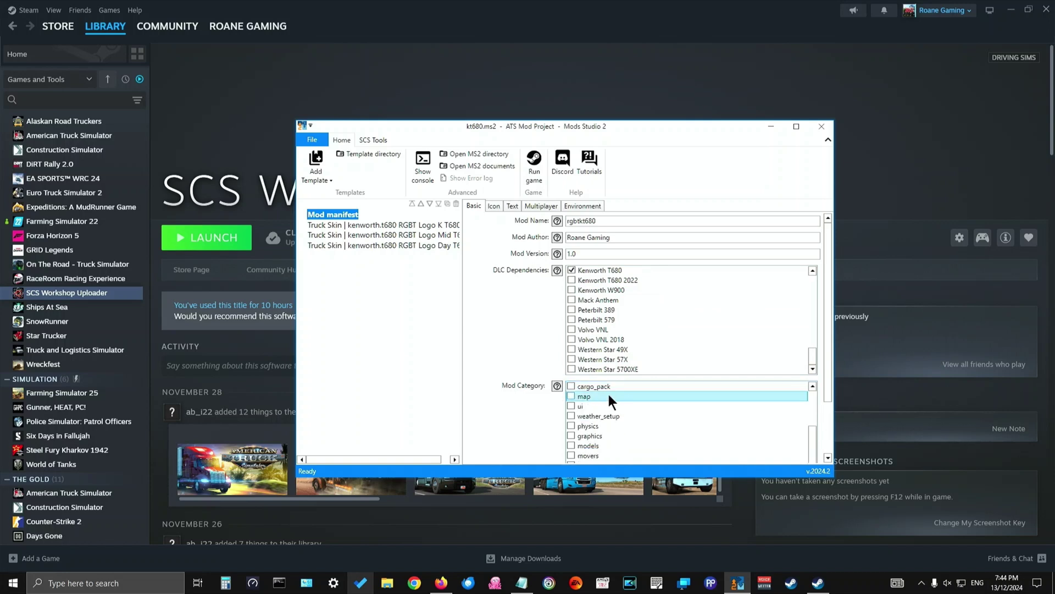
{"action": "scroll", "coordinate": [608, 394], "scroll_direction": "down", "scroll_amount": 1}
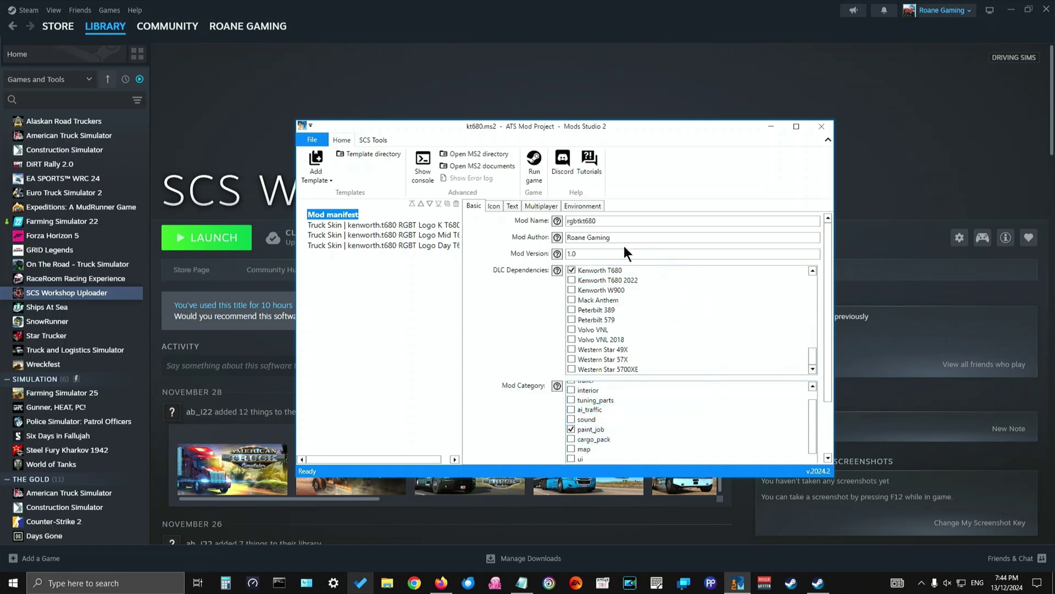
{"action": "left_click", "coordinate": [493, 206]}
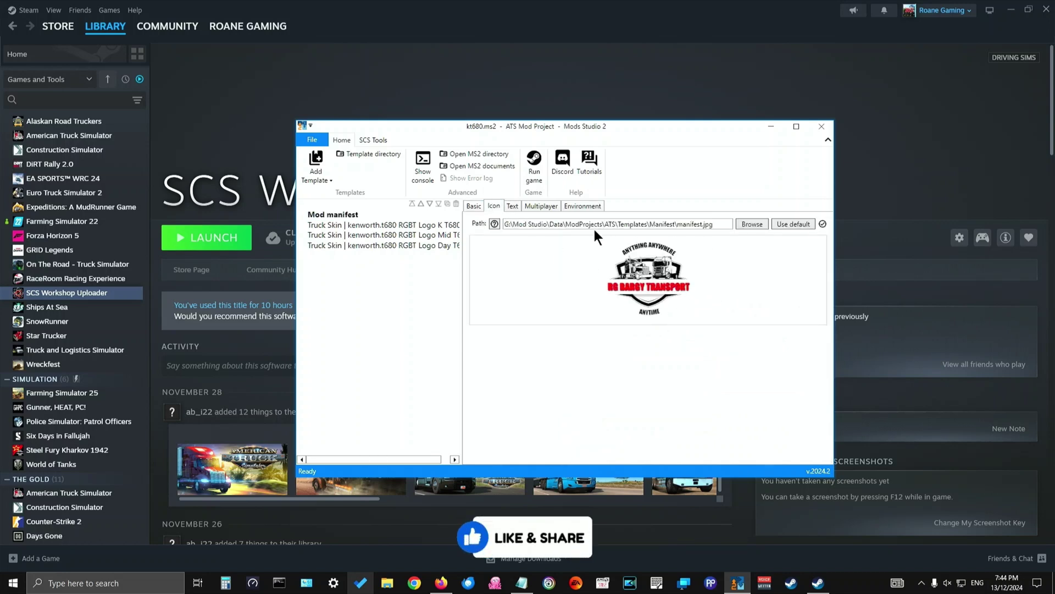
Review the Text, Multiplayer and Environment tabs, finishing on Multiplayer with Multiplayer Optional ticked.
{"action": "left_click", "coordinate": [513, 206]}
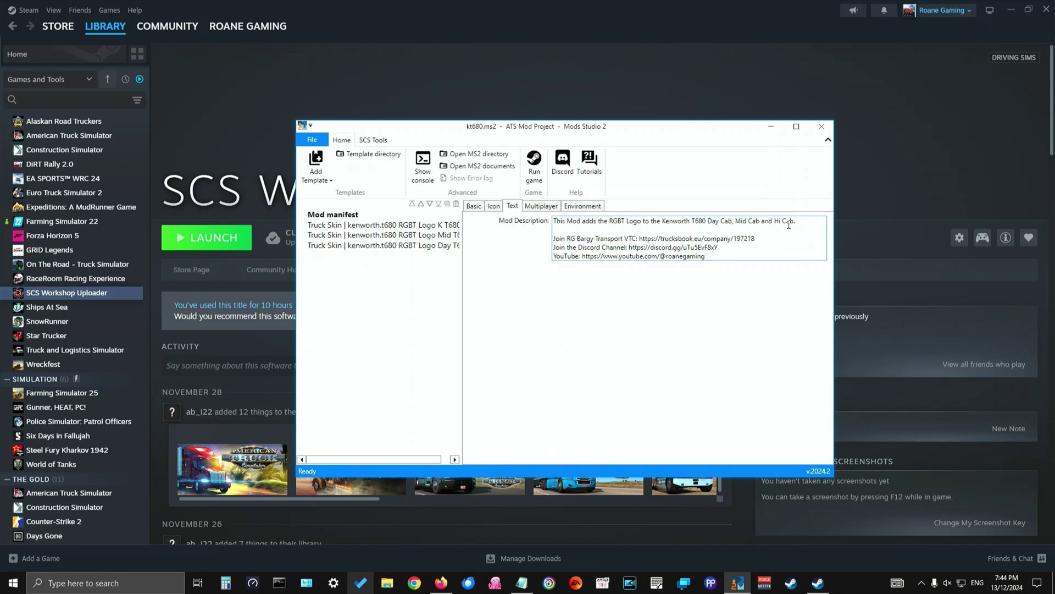
{"action": "left_click", "coordinate": [541, 207]}
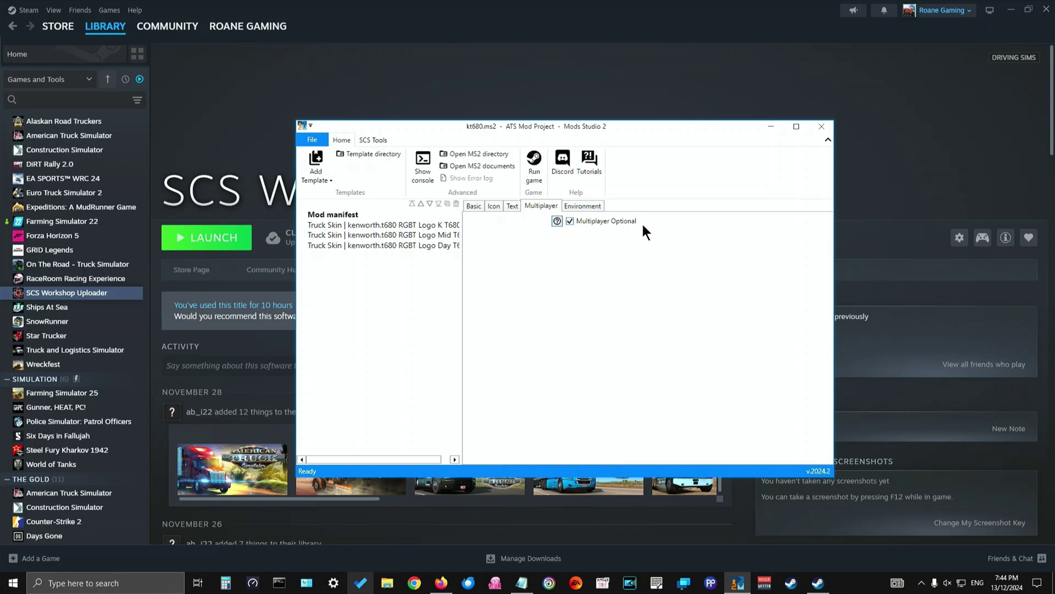
{"action": "left_click", "coordinate": [588, 206]}
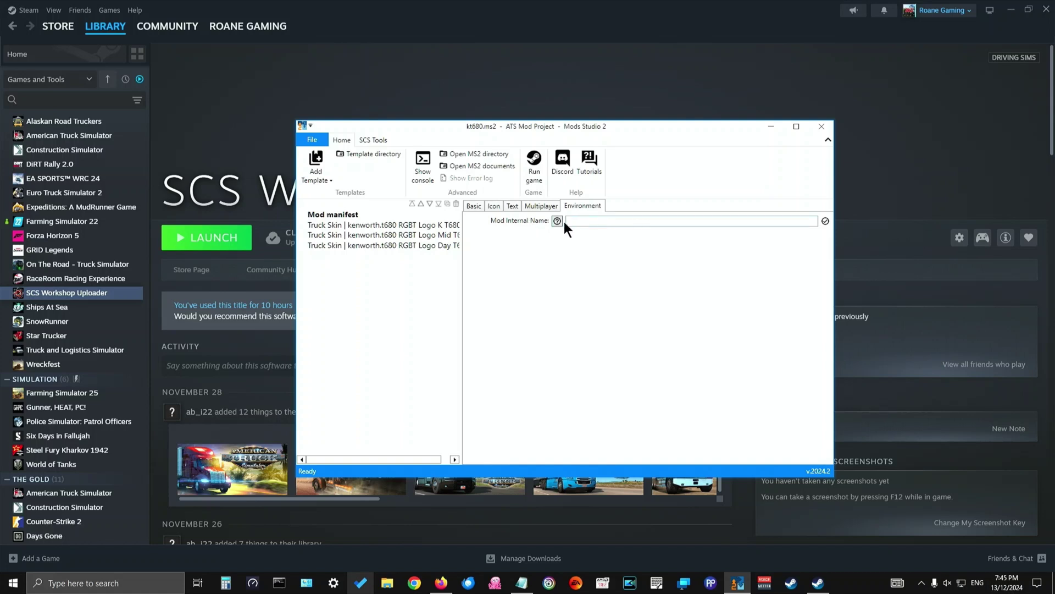
{"action": "left_click", "coordinate": [542, 207]}
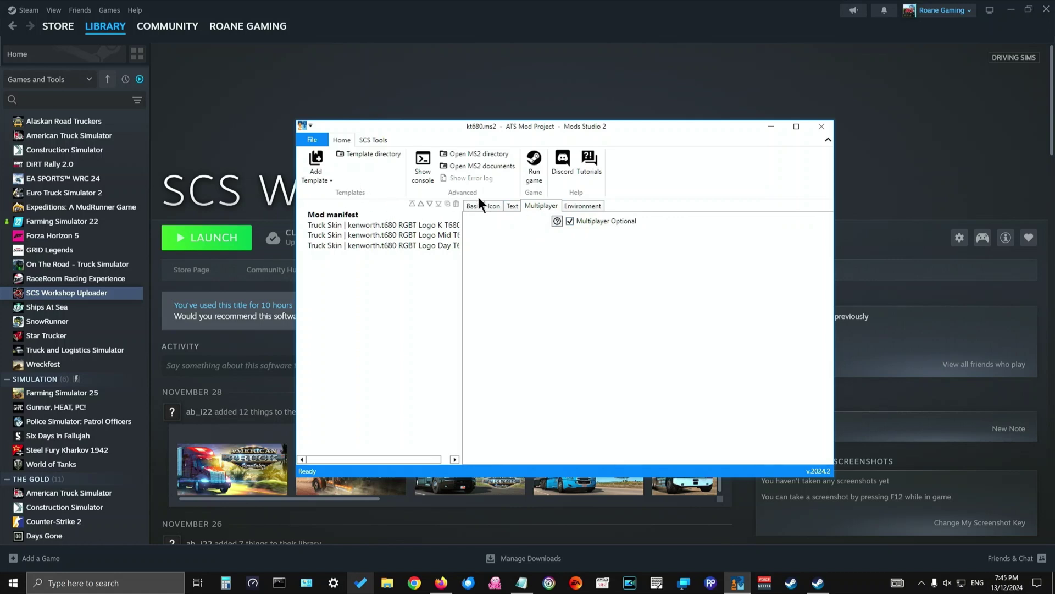
Save the project, then start exporting the mod in Steam Workshop format.
{"action": "left_click", "coordinate": [314, 141]}
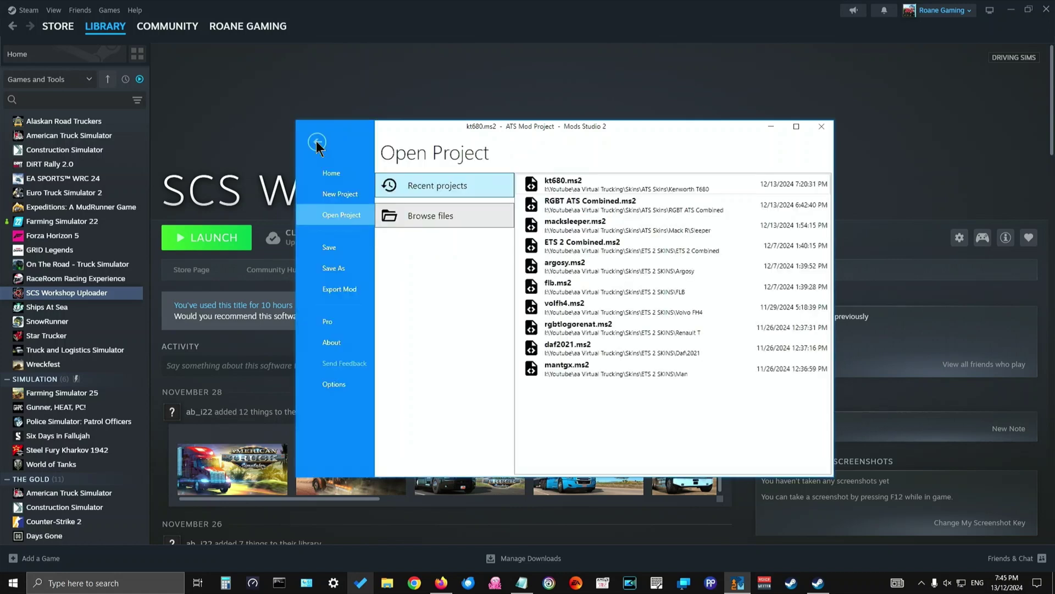
{"action": "left_click", "coordinate": [330, 249]}
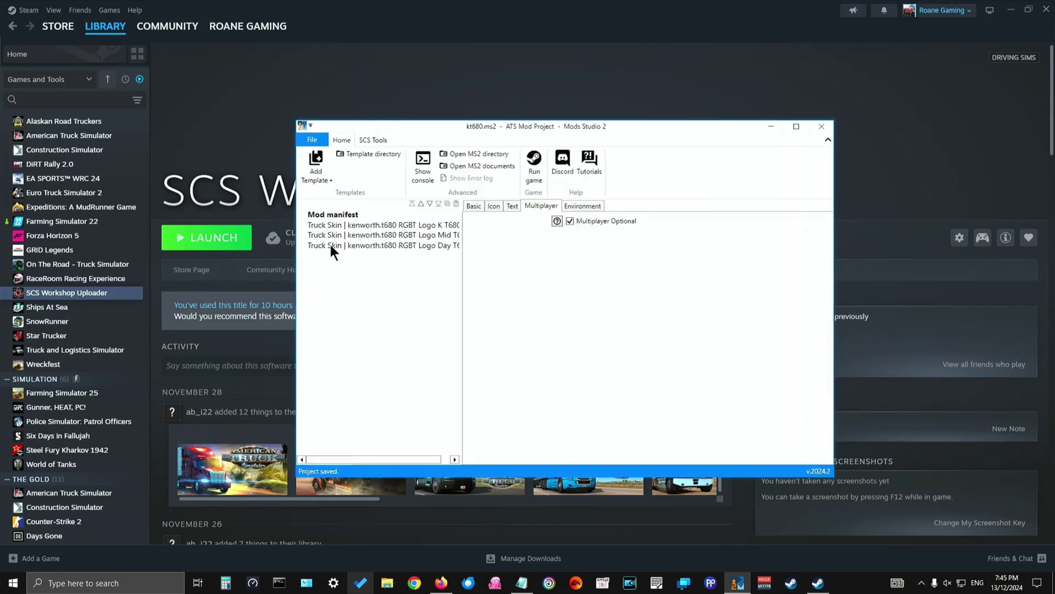
{"action": "left_click", "coordinate": [312, 140]}
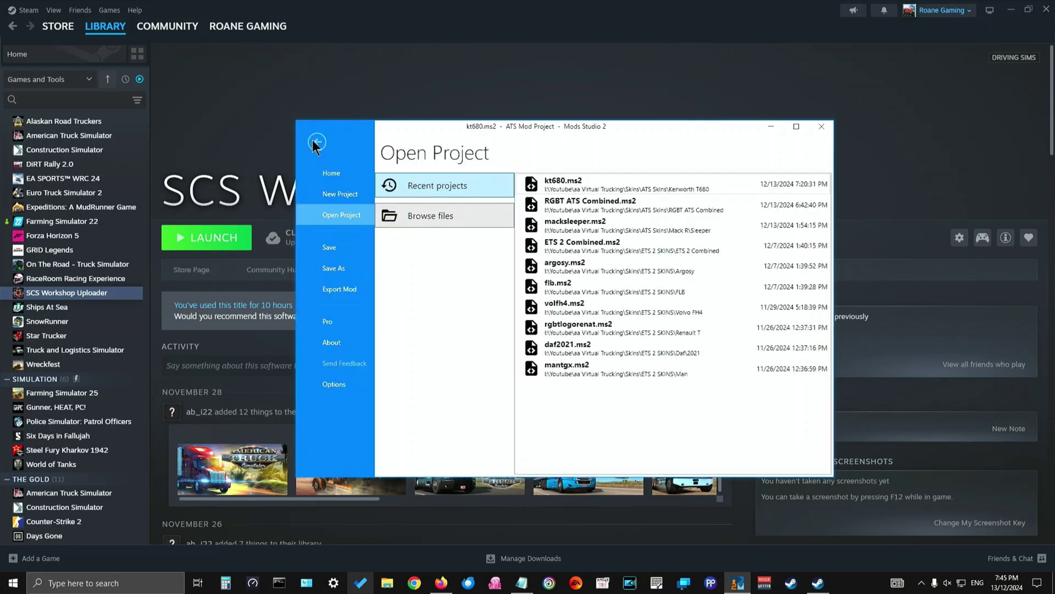
{"action": "left_click", "coordinate": [335, 284]}
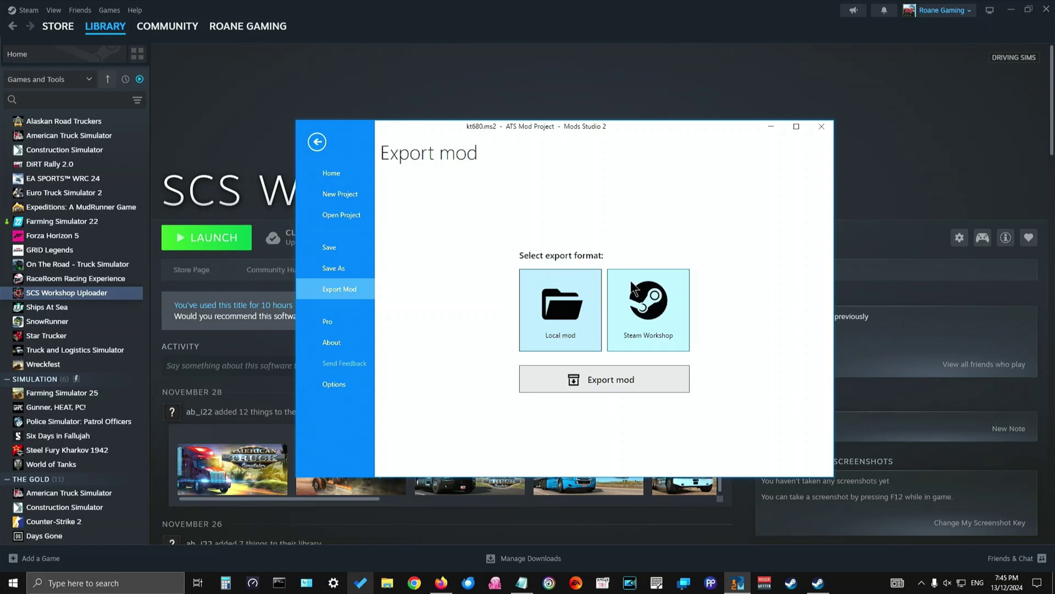
{"action": "left_click", "coordinate": [654, 303]}
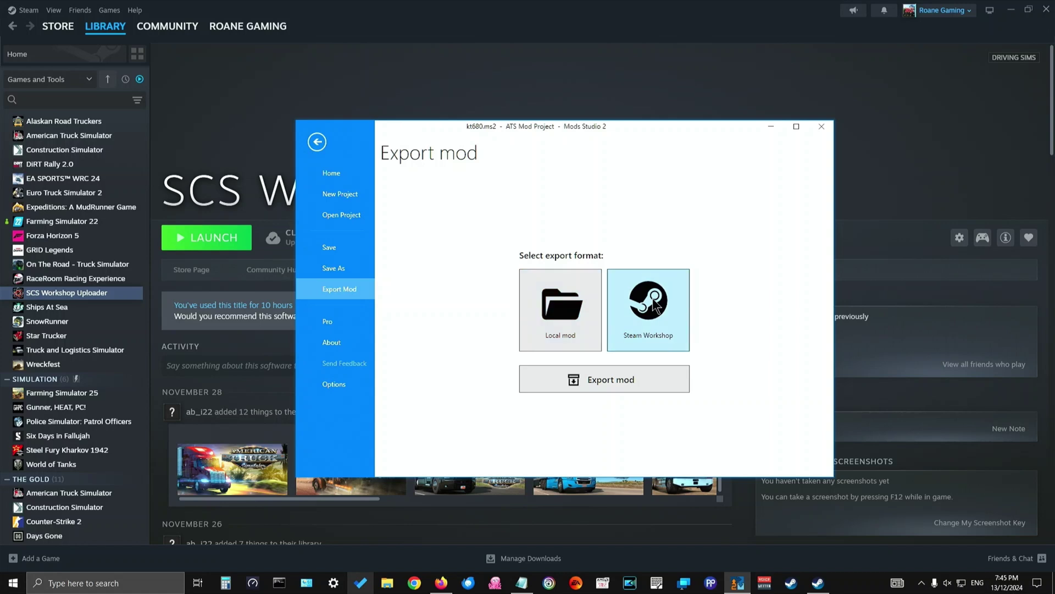
{"action": "left_click", "coordinate": [615, 378]}
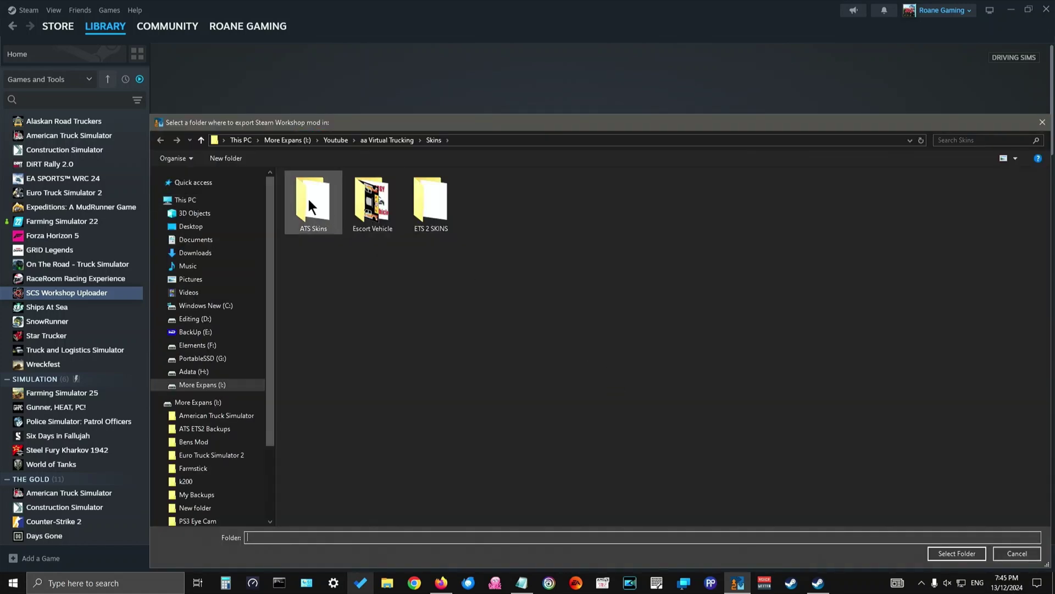
Export the mod into ATS Skins > Kenworth T680 > V1.0 and open the output folder.
{"action": "double_click", "coordinate": [308, 196]}
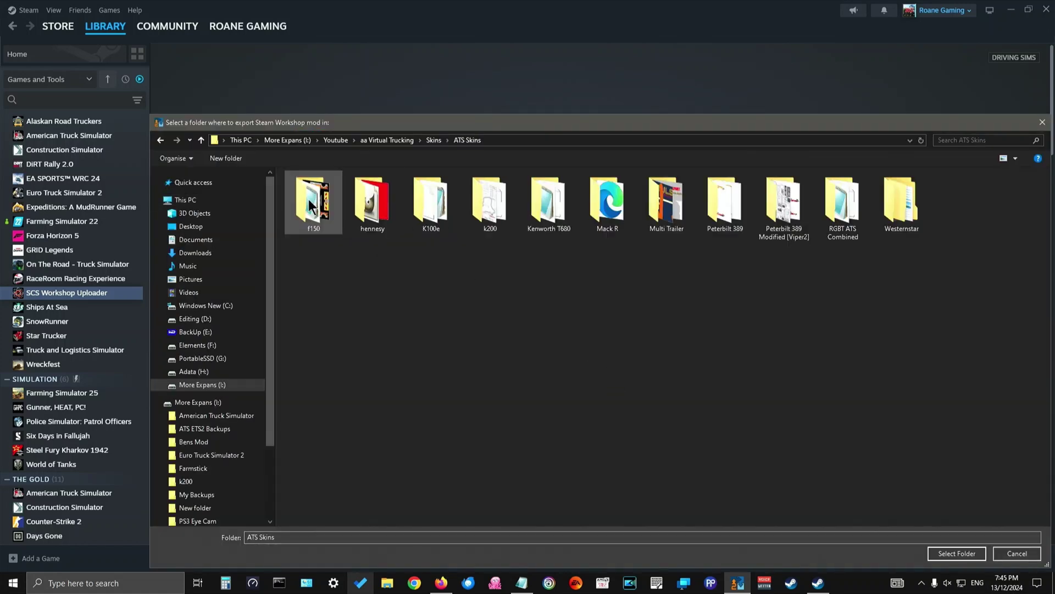
{"action": "double_click", "coordinate": [548, 204]}
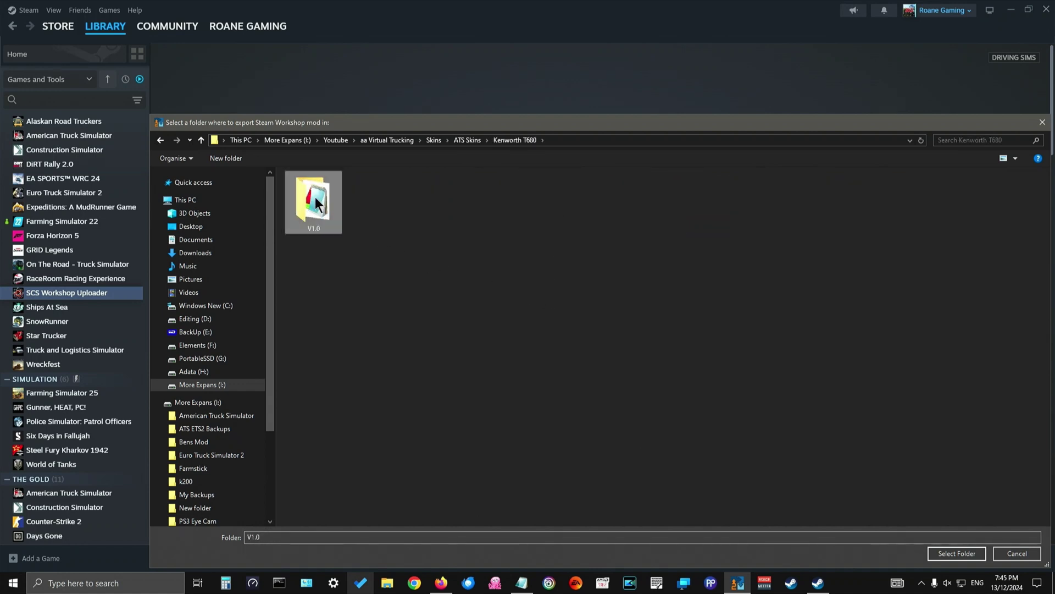
{"action": "double_click", "coordinate": [317, 203]}
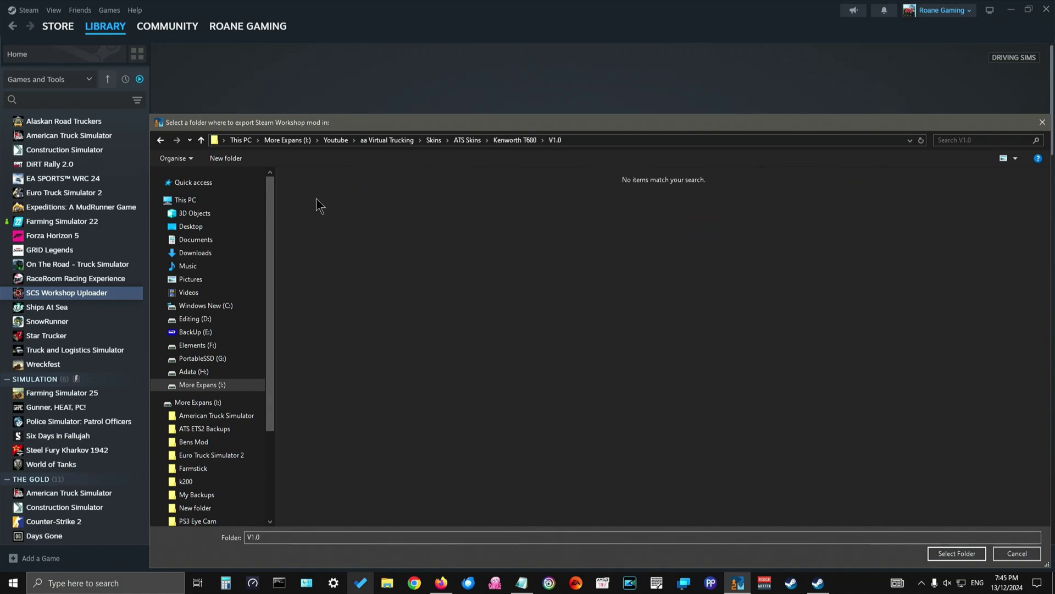
{"action": "left_click", "coordinate": [957, 553]}
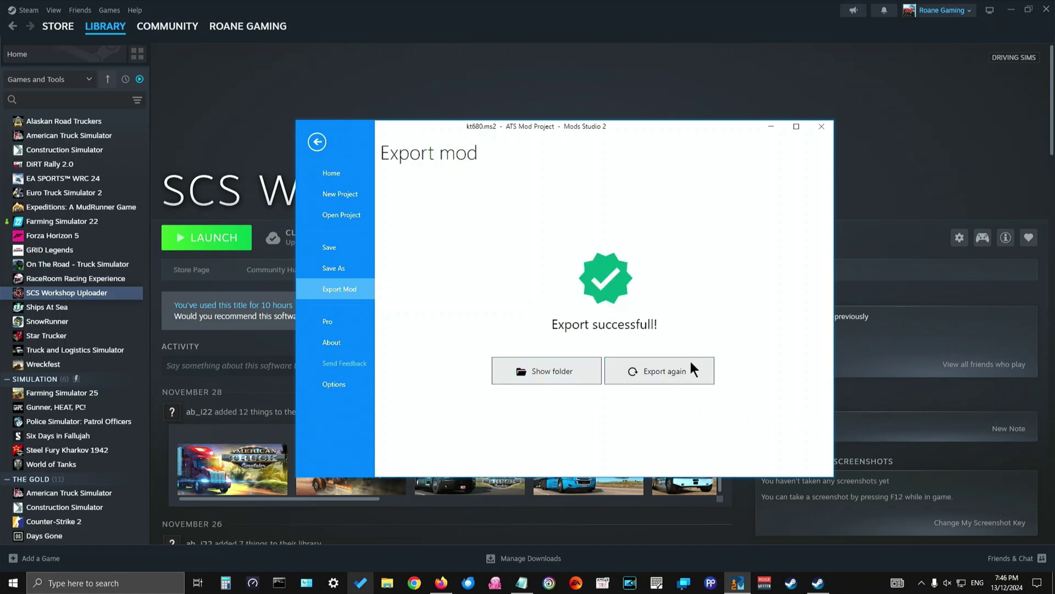
{"action": "left_click", "coordinate": [553, 371]}
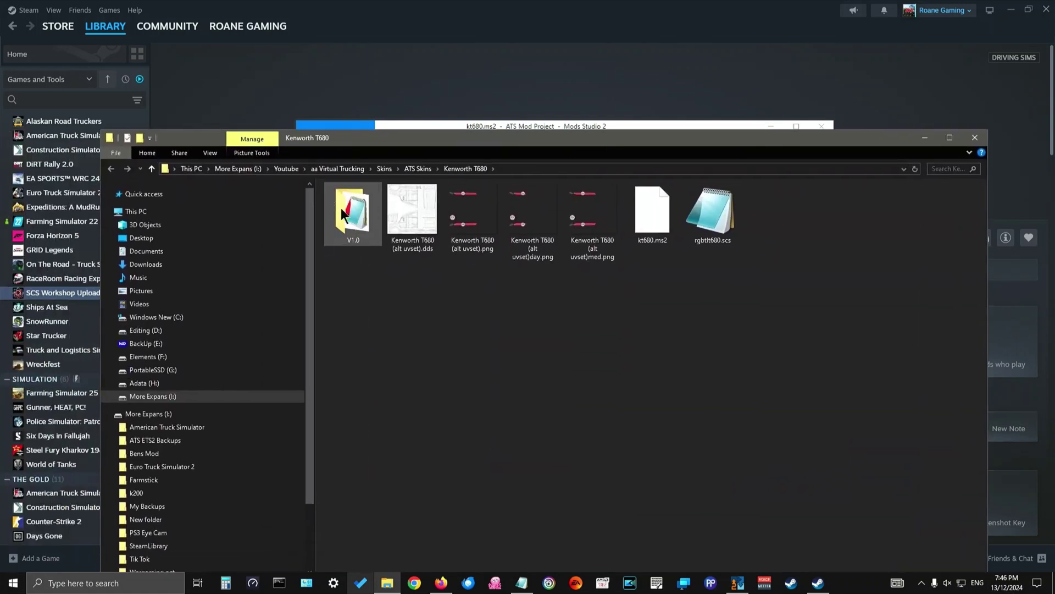
{"action": "double_click", "coordinate": [345, 209]}
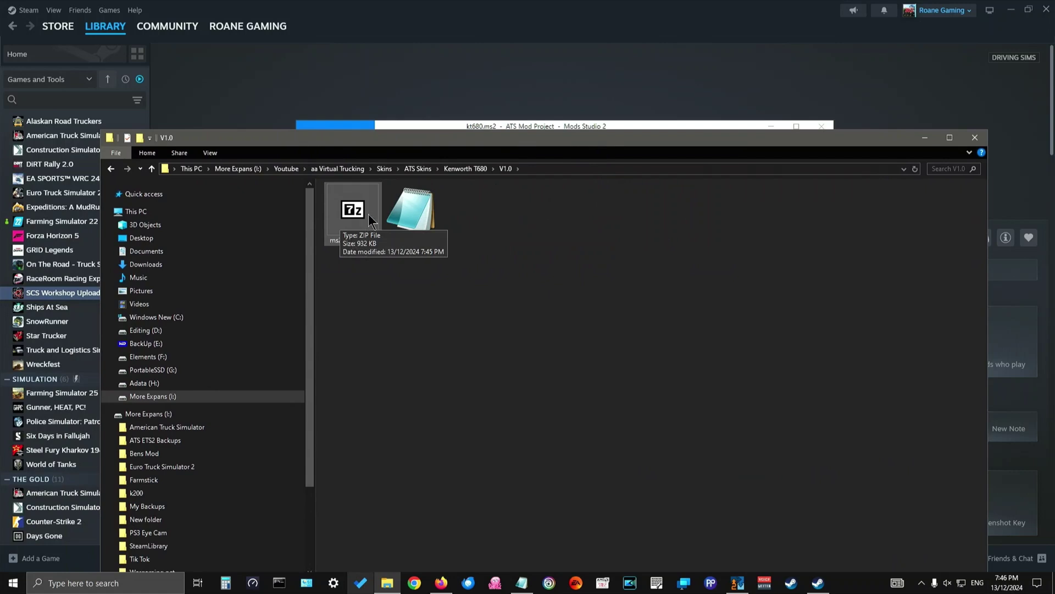
{"action": "double_click", "coordinate": [402, 212]}
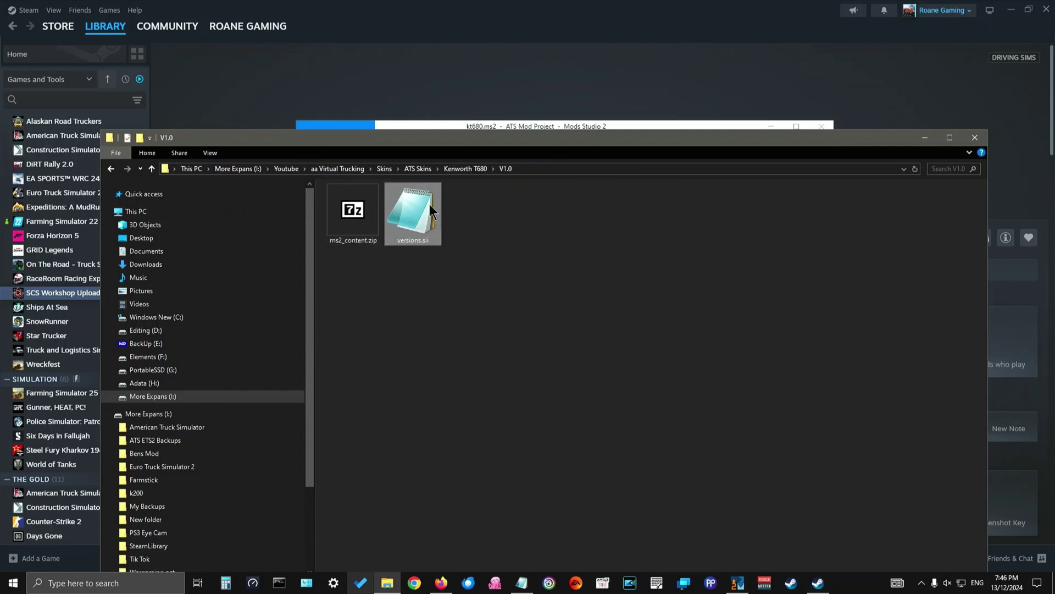
{"action": "left_click", "coordinate": [975, 138]}
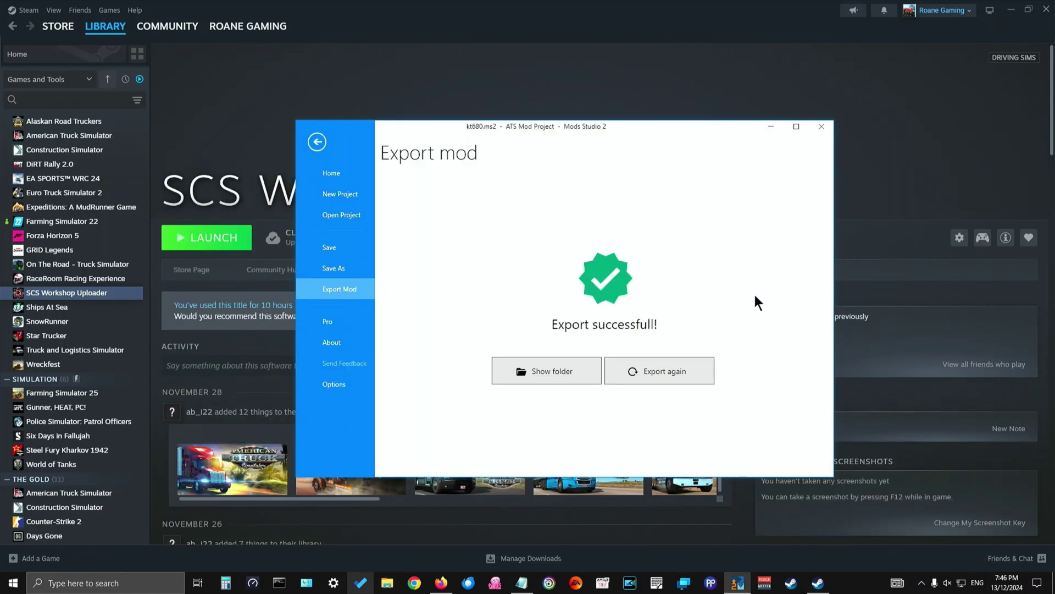
Filter the Steam library by 'uploader' and launch SCS Workshop Uploader.
{"action": "left_click_drag", "start_coordinate": [644, 128], "coordinate": [382, 170]}
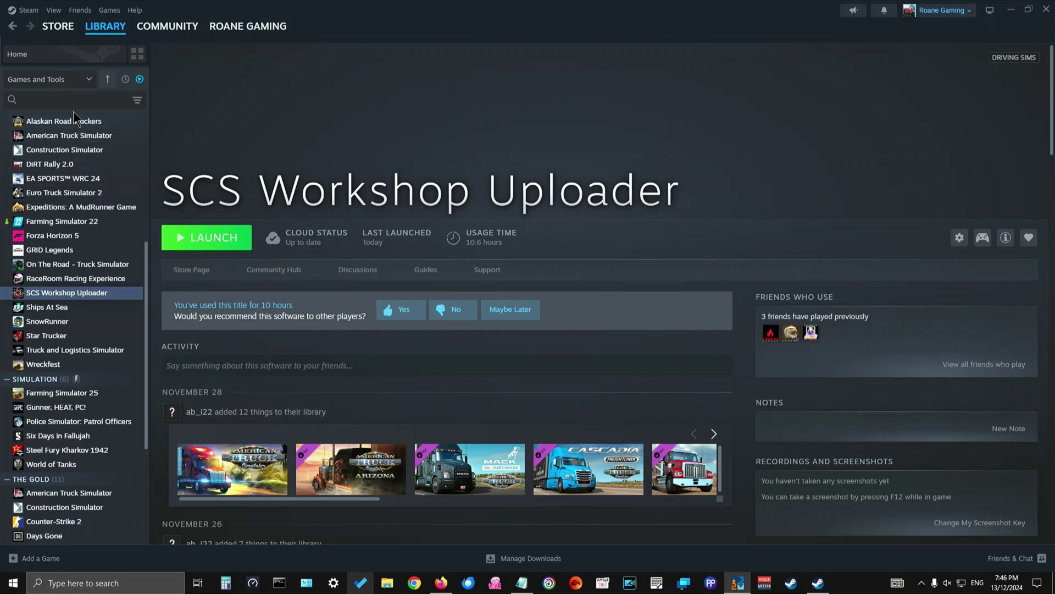
{"action": "left_click", "coordinate": [50, 102]}
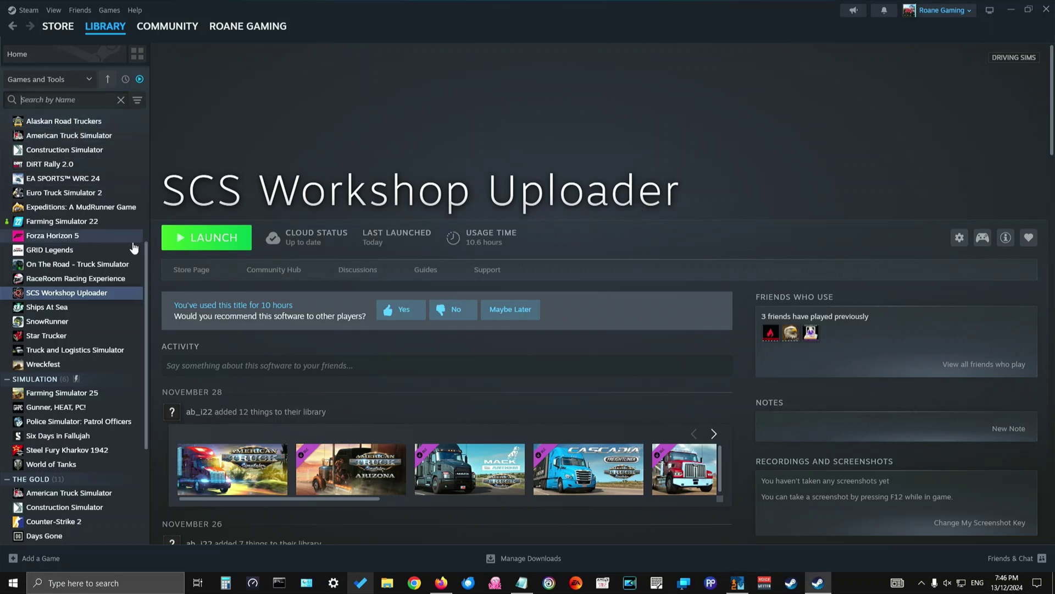
{"action": "type", "text": "u"}
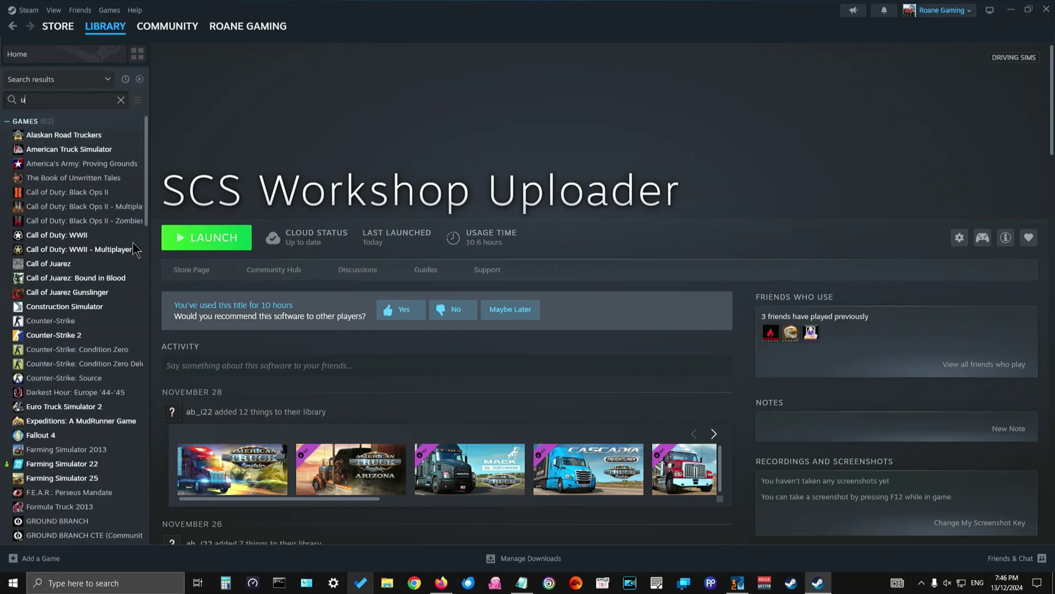
{"action": "type", "text": "ploader"}
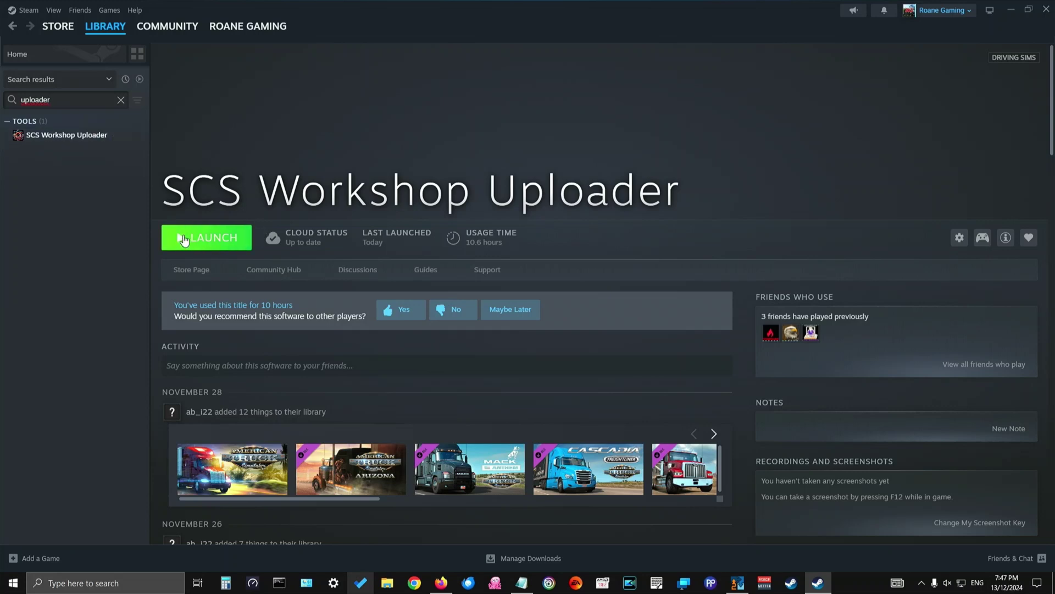
{"action": "left_click", "coordinate": [207, 238]}
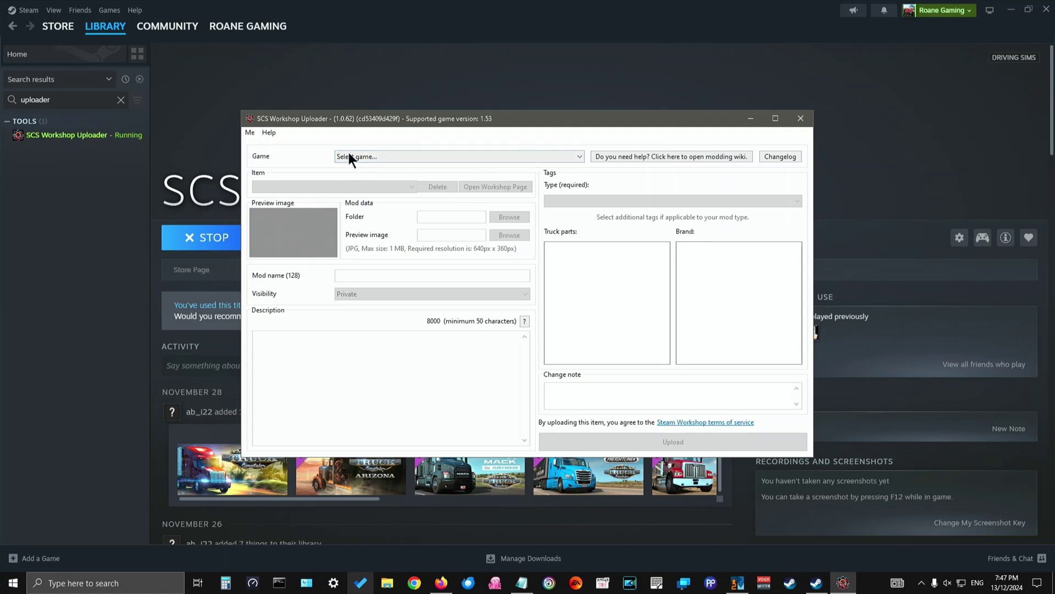
Choose American Truck Simulator as the game and restore the uploader window.
{"action": "left_click", "coordinate": [582, 156]}
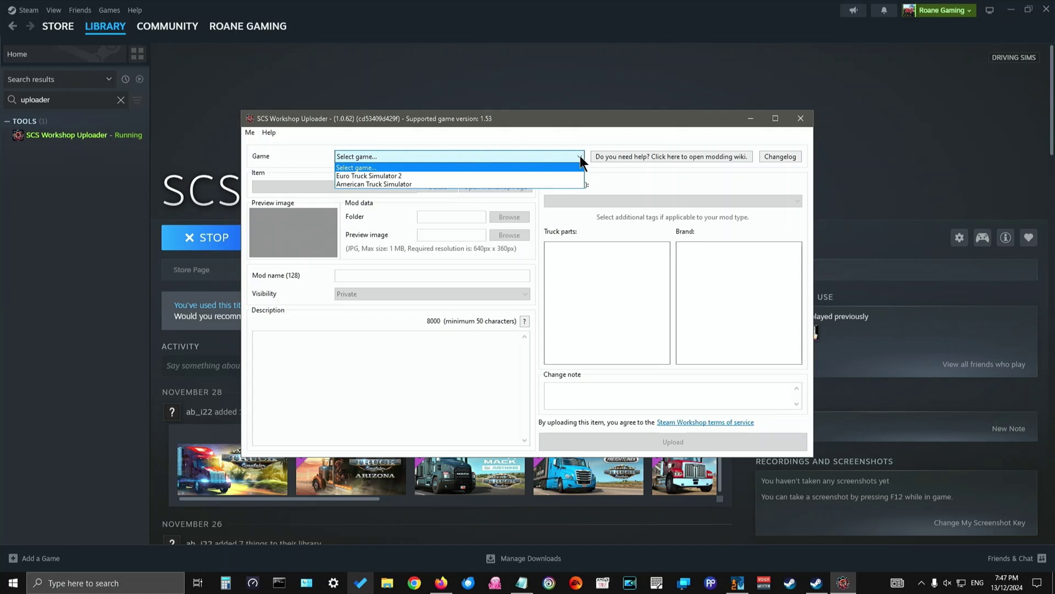
{"action": "left_click", "coordinate": [372, 184]}
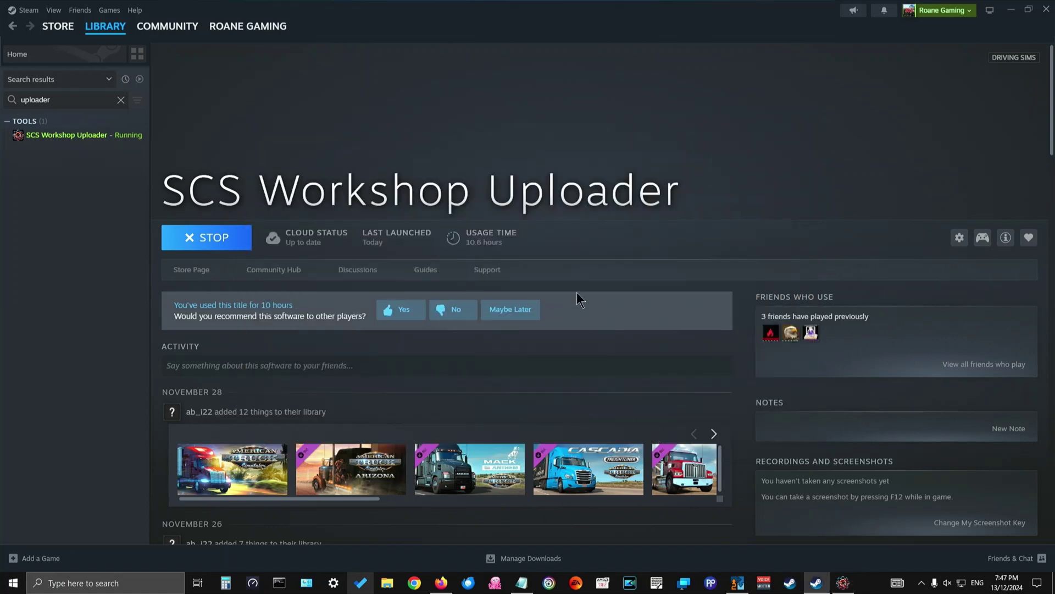
{"action": "left_click", "coordinate": [846, 585]}
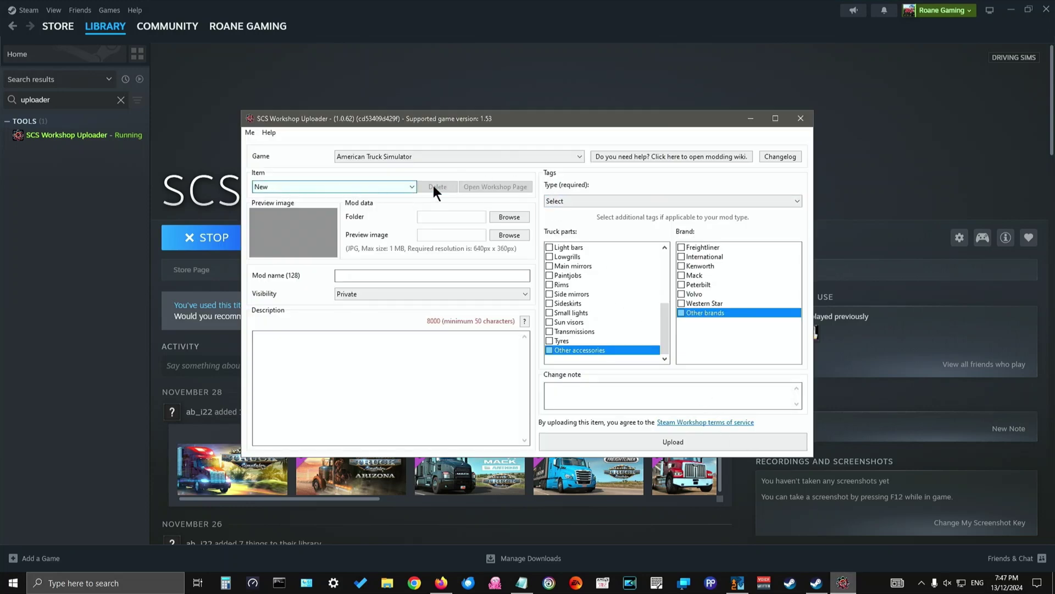
Keep Item as New and set the mod folder to ATS Skins > Kenworth T680 > V1.0.
{"action": "left_click", "coordinate": [411, 186]}
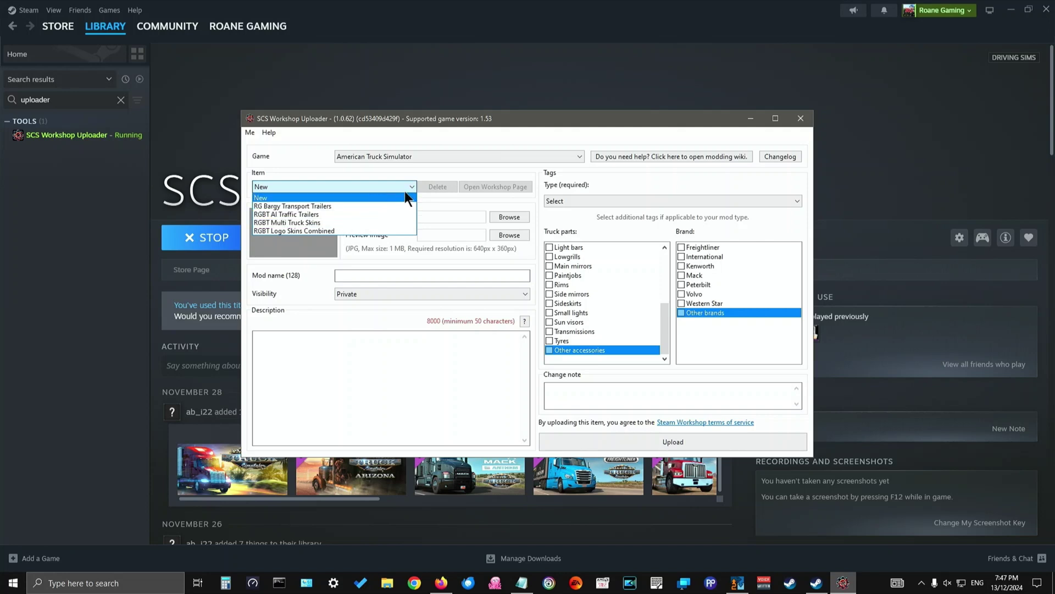
{"action": "left_click", "coordinate": [411, 186]}
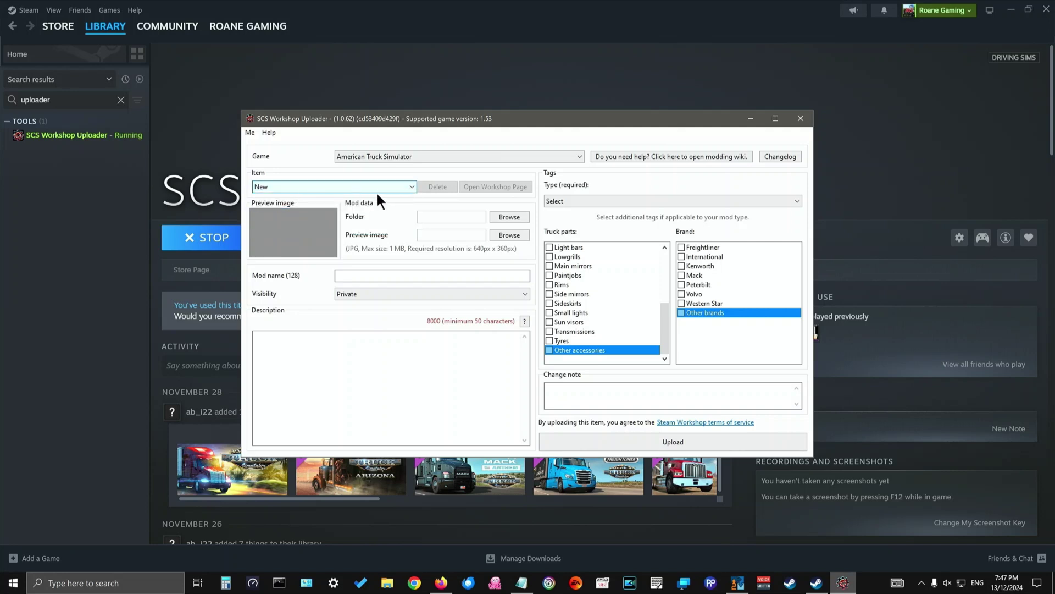
{"action": "left_click", "coordinate": [515, 216]}
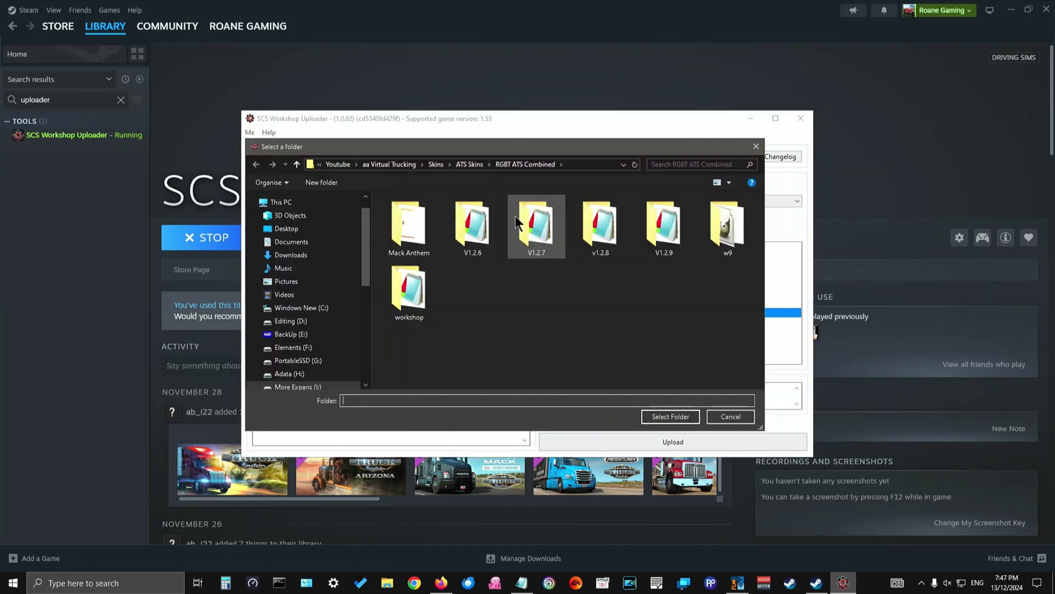
{"action": "left_click", "coordinate": [467, 164]}
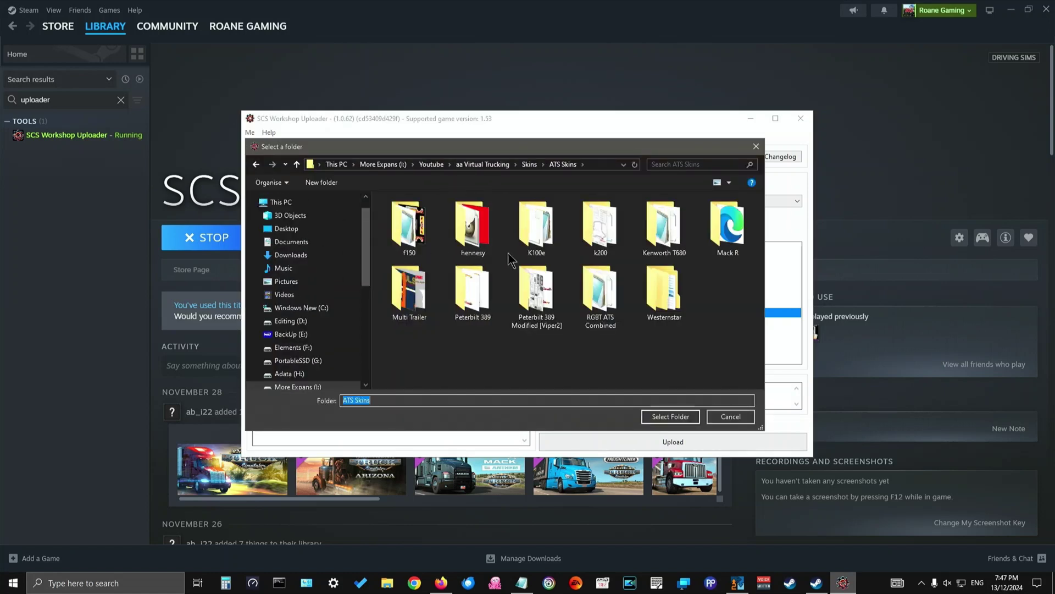
{"action": "double_click", "coordinate": [663, 230]}
{"action": "left_click", "coordinate": [418, 228]}
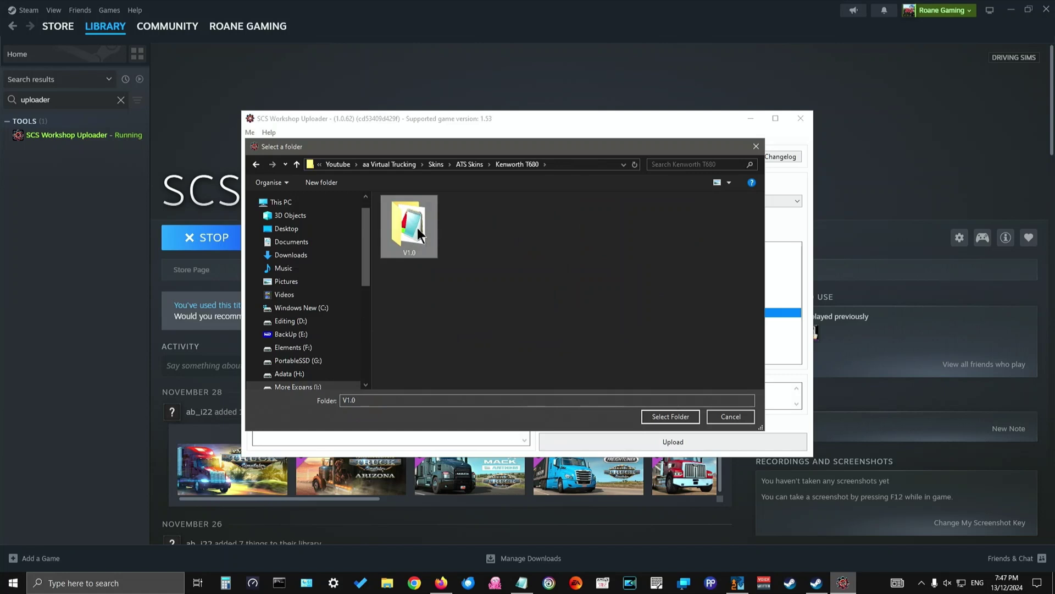
{"action": "left_click", "coordinate": [670, 417]}
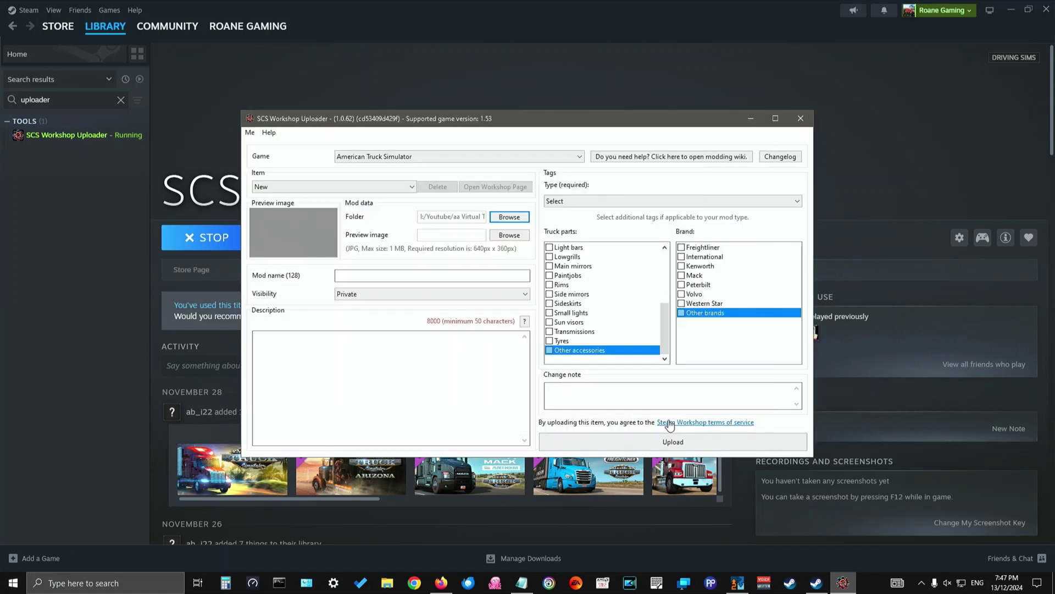
Set the preview image to preview.jpg from ATS Skins > RGBT ATS Combined.
{"action": "left_click", "coordinate": [510, 235]}
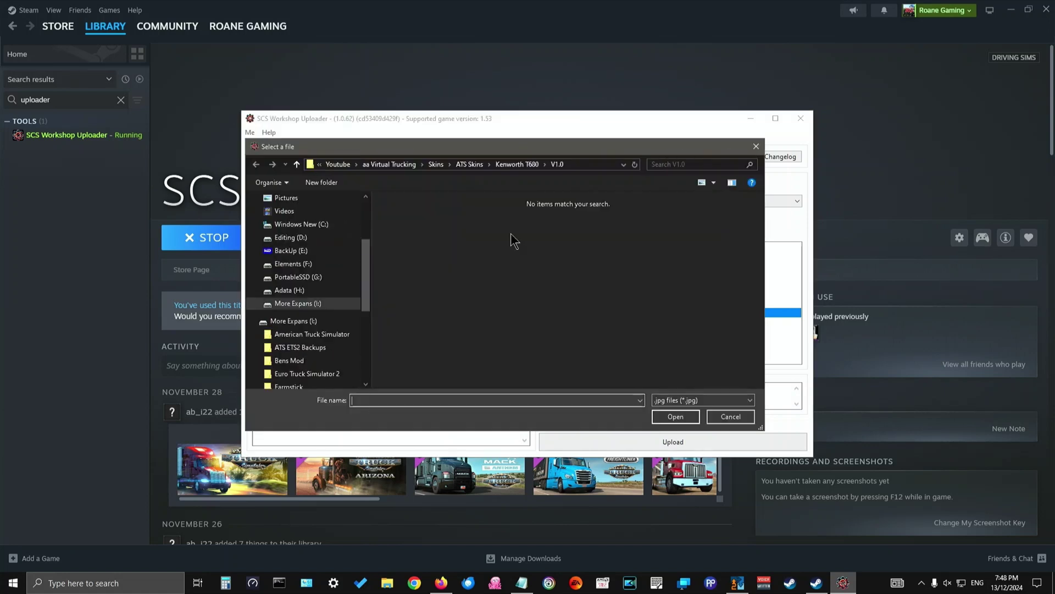
{"action": "left_click", "coordinate": [470, 163]}
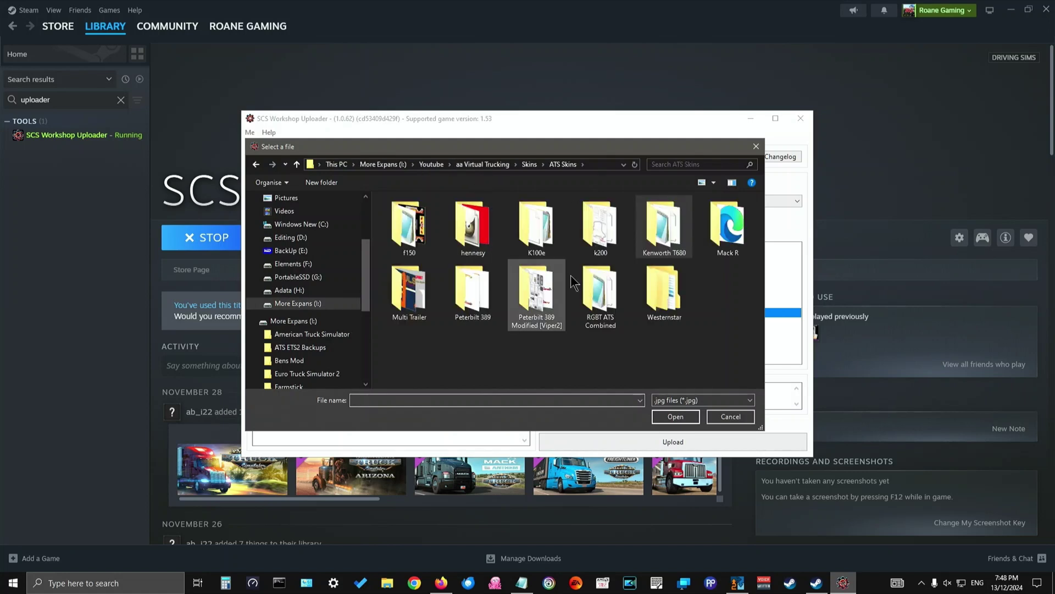
{"action": "double_click", "coordinate": [605, 286]}
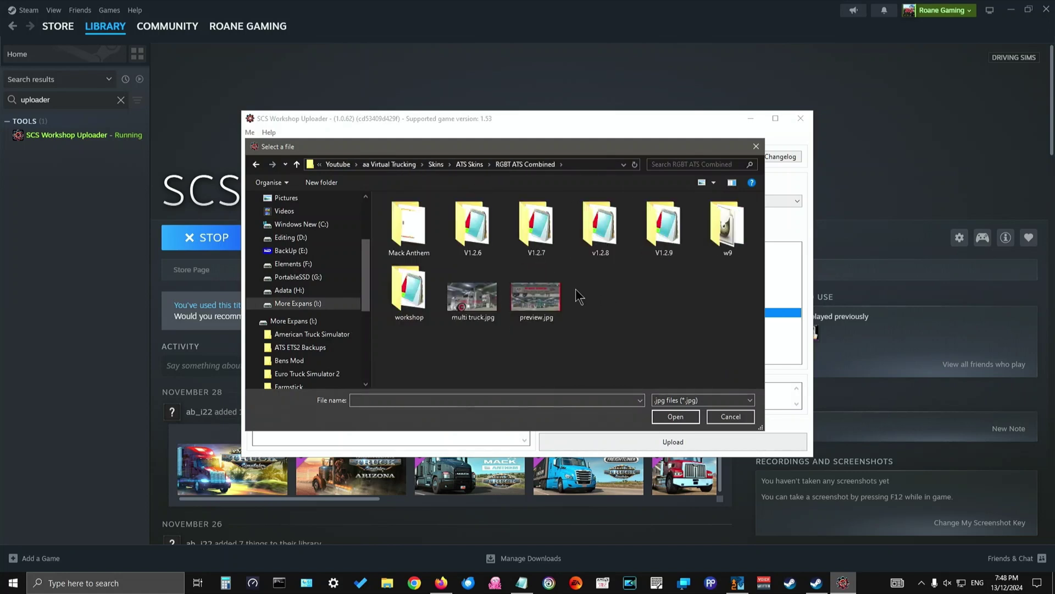
{"action": "left_click", "coordinate": [544, 302]}
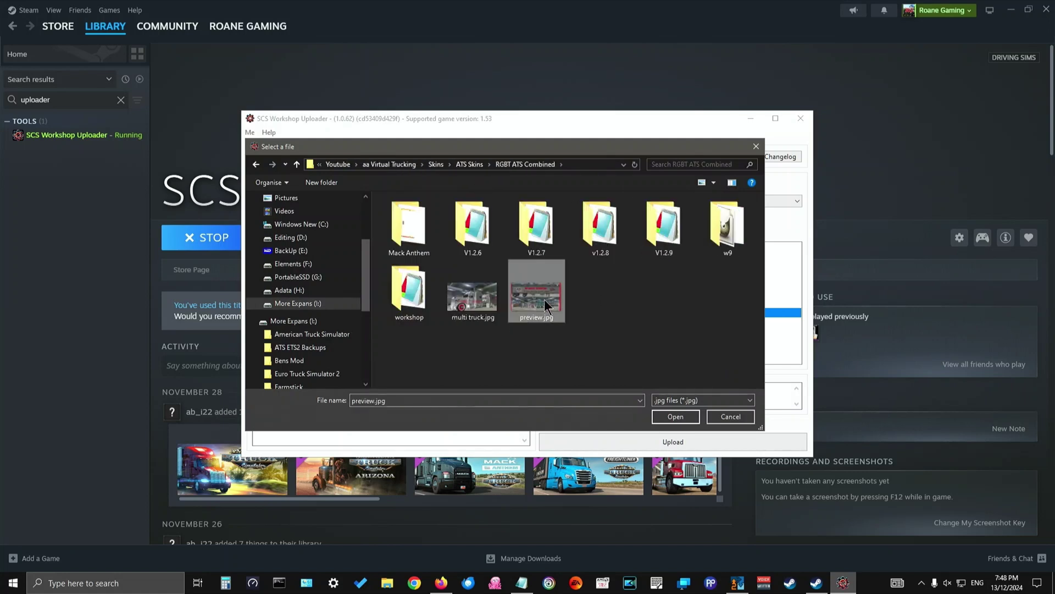
{"action": "left_click", "coordinate": [678, 418]}
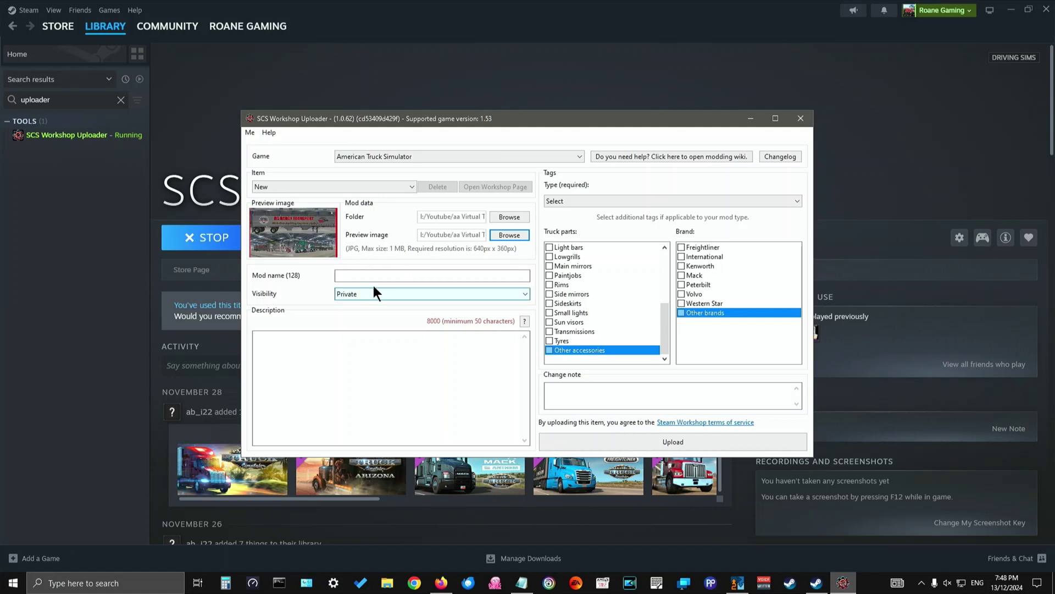
Name the mod 'RGBT Logo T680' and set its visibility to Public.
{"action": "left_click", "coordinate": [404, 277]}
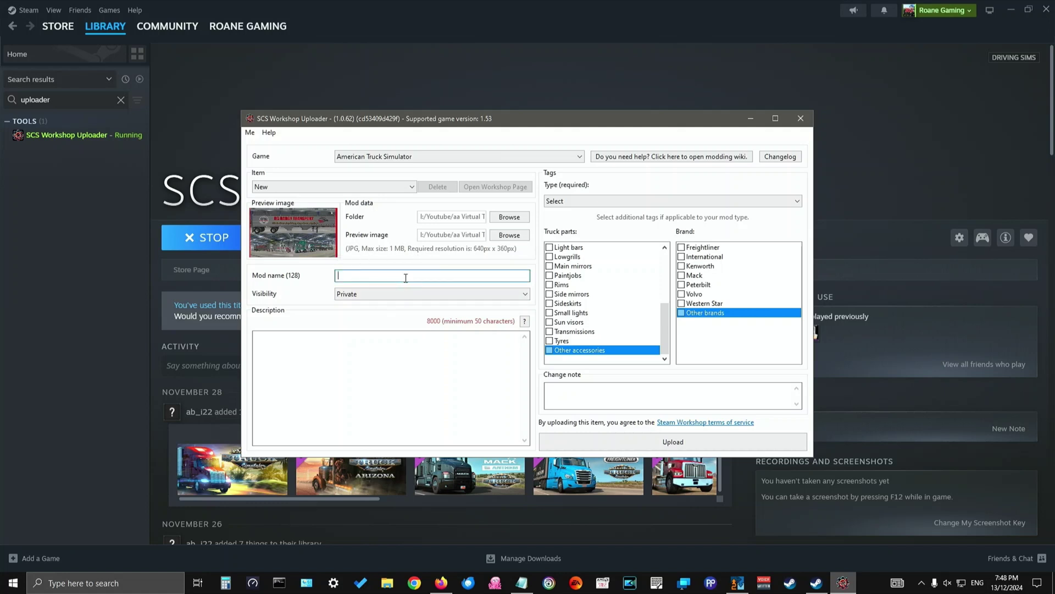
{"action": "type", "text": "RGBT Logo T680"}
{"action": "left_click", "coordinate": [444, 292]}
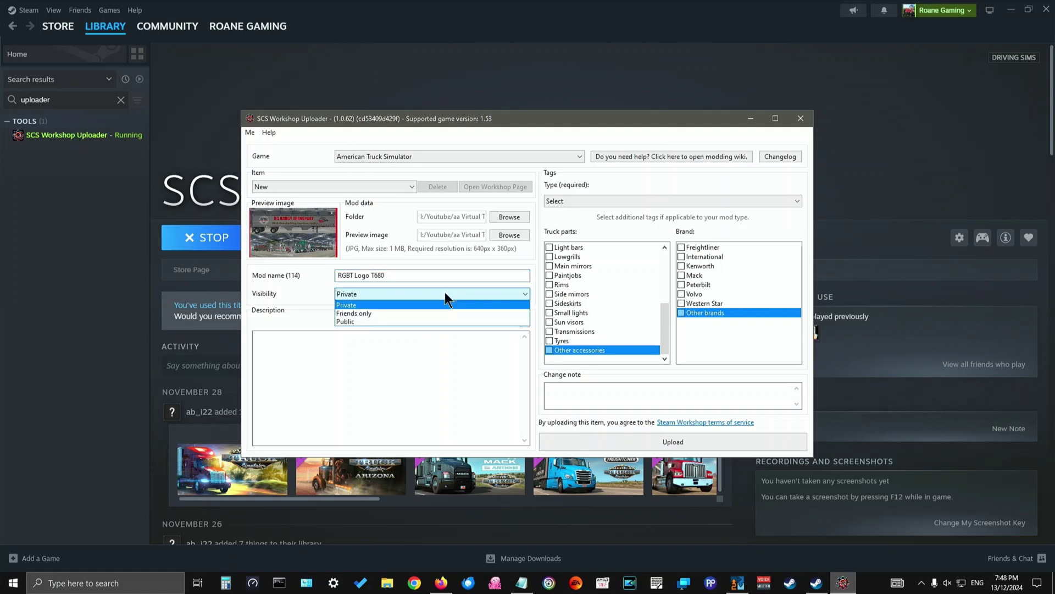
{"action": "left_click", "coordinate": [371, 322]}
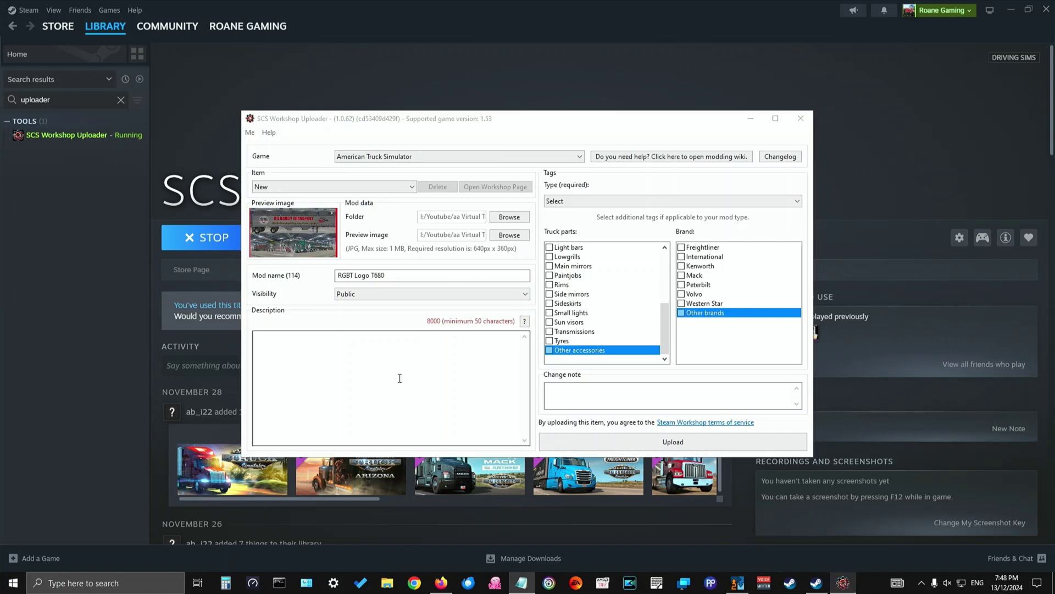
Paste the description about the RGBT Logo on Kenworth T680 cabs, with VTC, Discord and YouTube links.
{"action": "left_click", "coordinate": [288, 348]}
{"action": "right_click", "coordinate": [287, 349]}
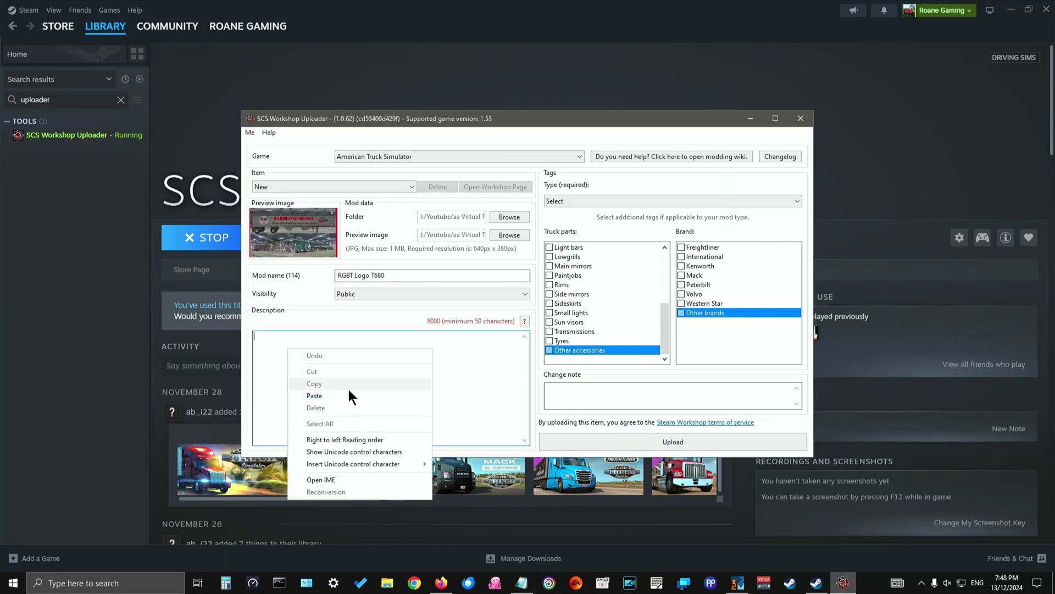
{"action": "left_click", "coordinate": [322, 398]}
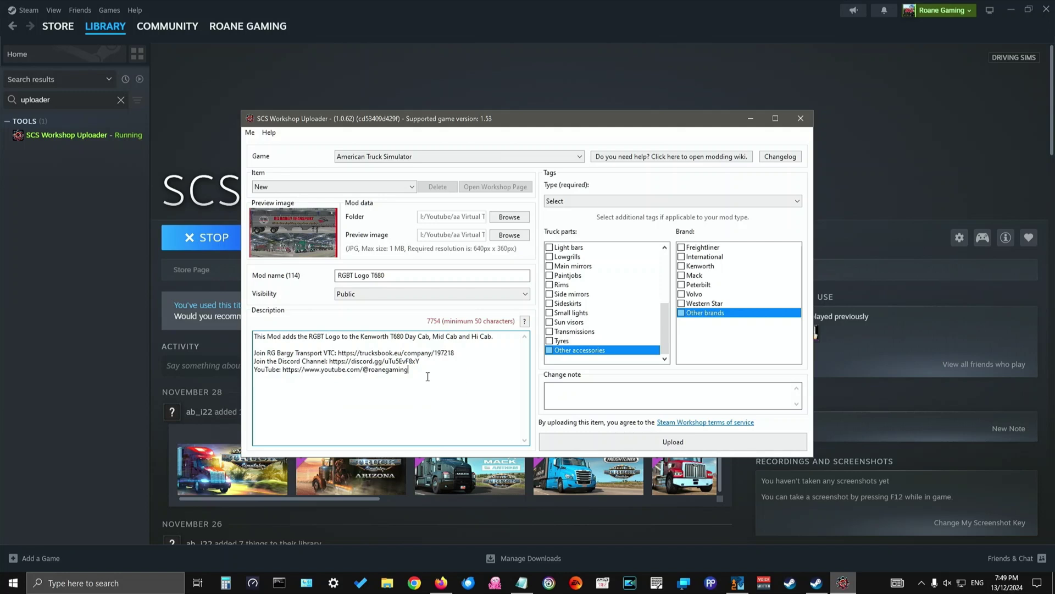
{"action": "key", "text": "Return"}
{"action": "left_click", "coordinate": [631, 203]}
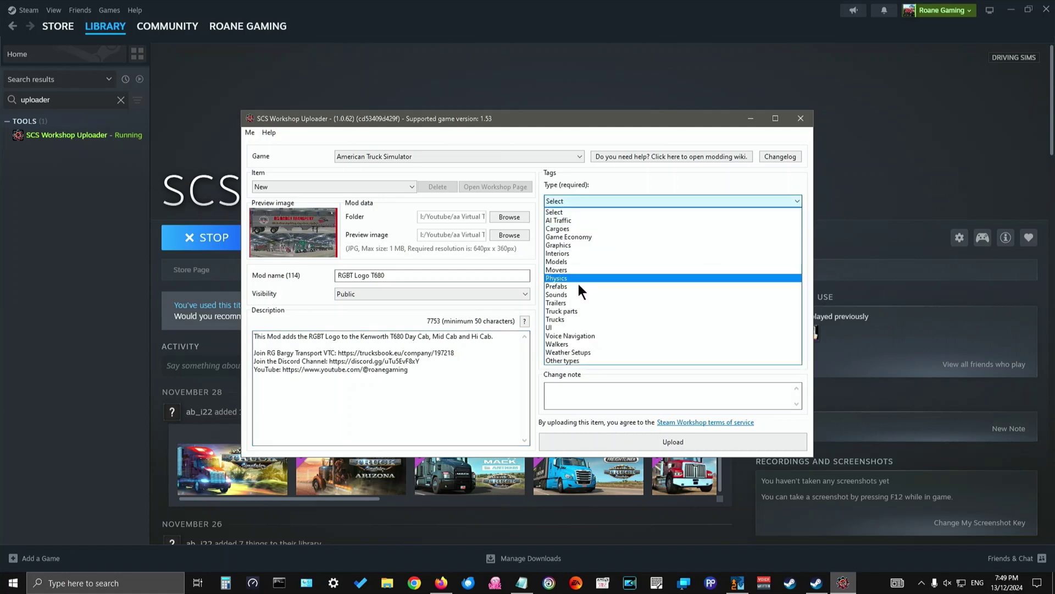
Tag the item Trucks, Paintjobs and Kenworth, confirm the name RGBT Logo T680, and start uploading.
{"action": "left_click", "coordinate": [571, 319]}
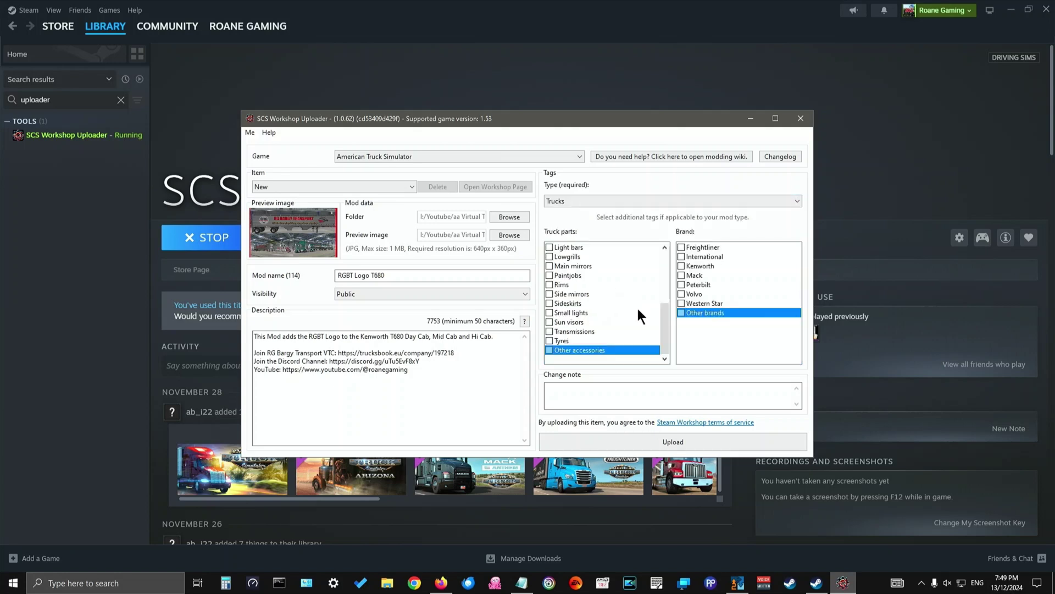
{"action": "left_click", "coordinate": [549, 275]}
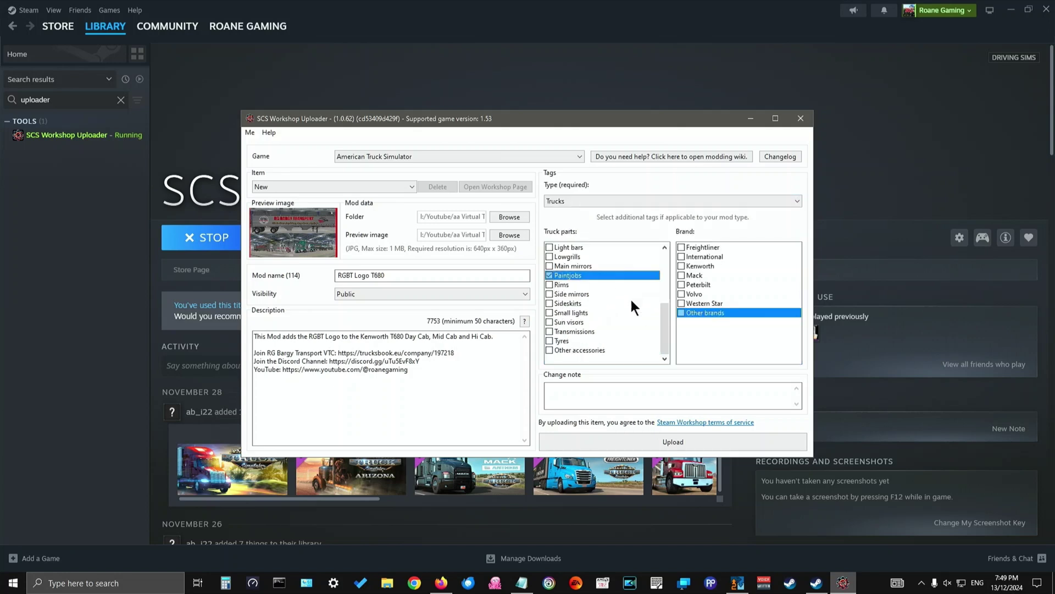
{"action": "left_click", "coordinate": [681, 266]}
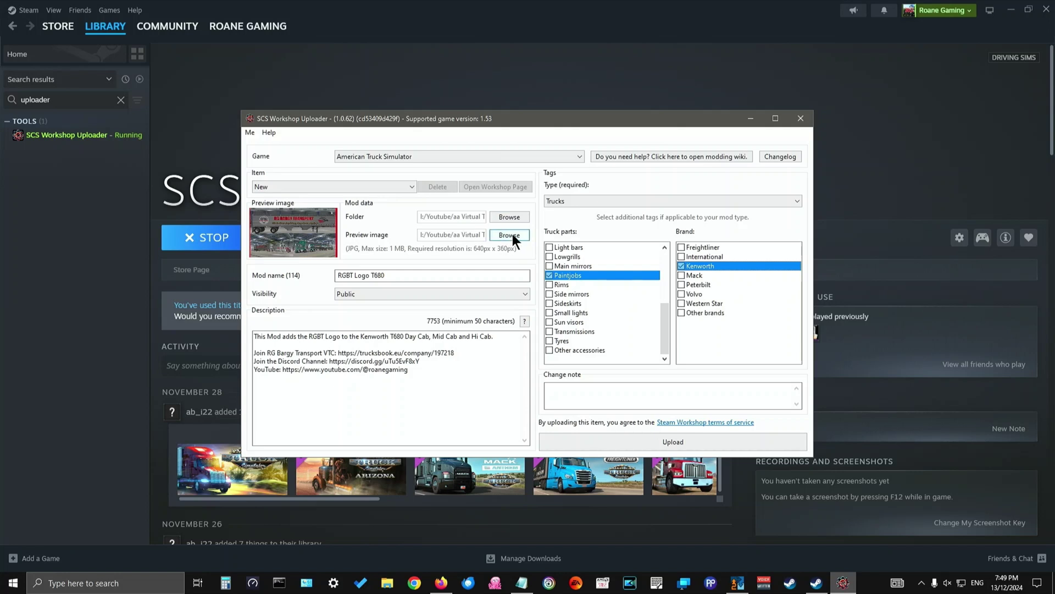
{"action": "left_click", "coordinate": [415, 275]}
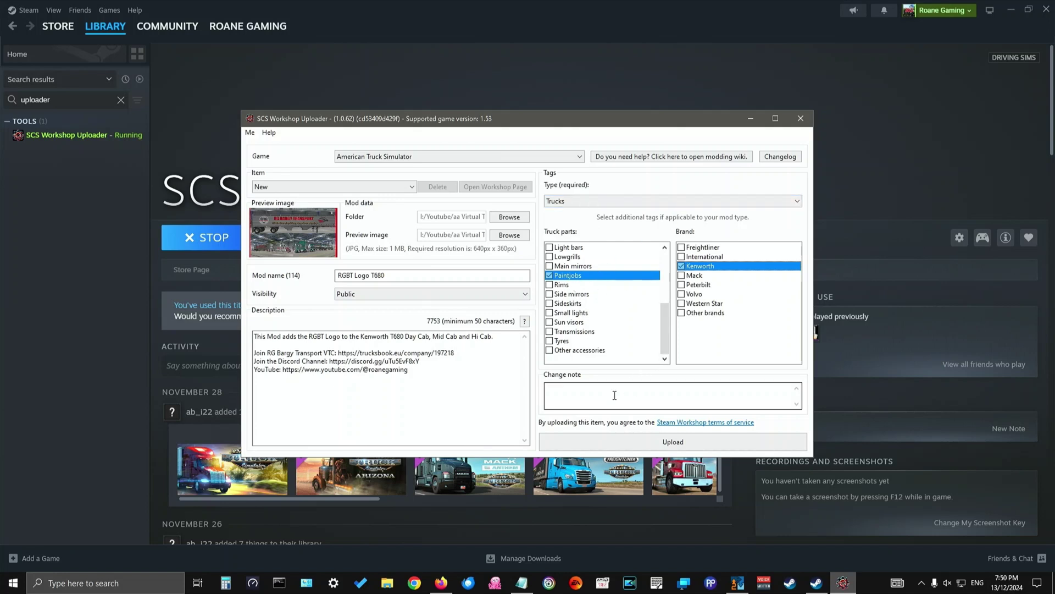
{"action": "left_click", "coordinate": [673, 442]}
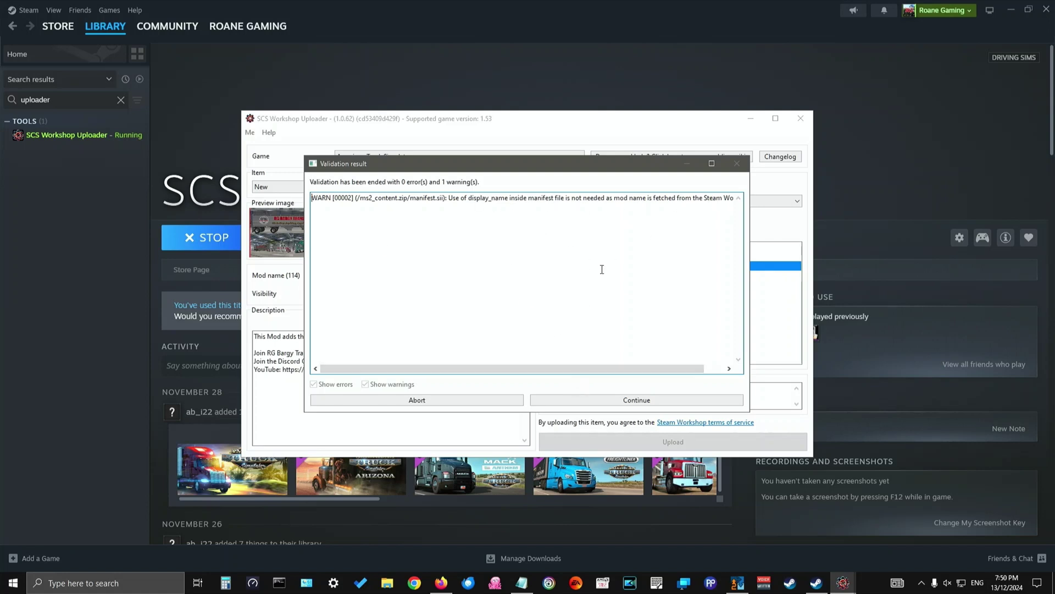
Accept the display_name validation warning and complete the RGBT Logo T680 Workshop upload.
{"action": "left_click_drag", "start_coordinate": [652, 368], "coordinate": [547, 365]}
{"action": "left_click", "coordinate": [648, 400]}
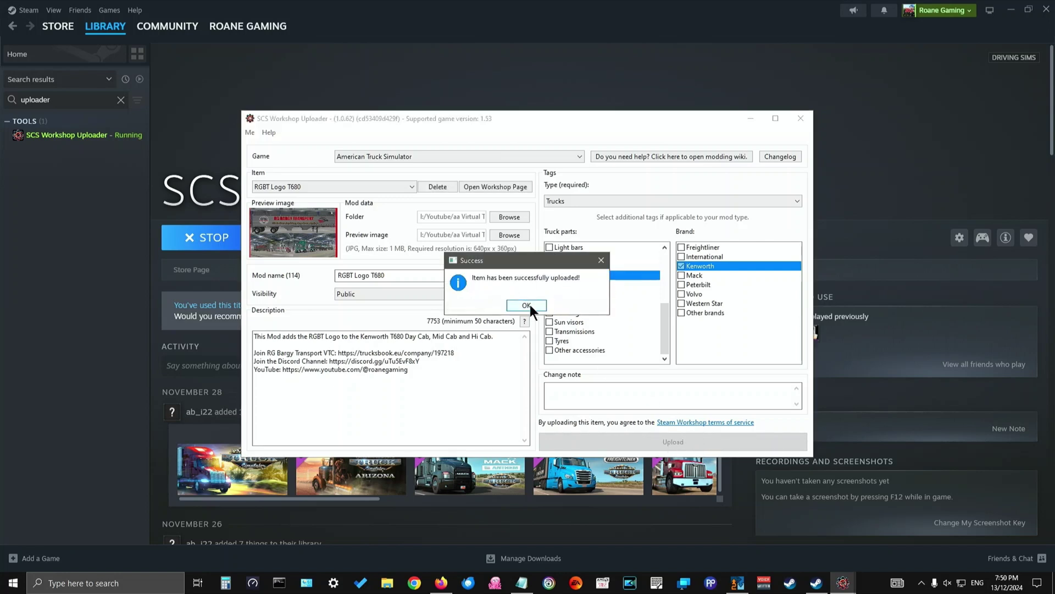
{"action": "left_click", "coordinate": [530, 304]}
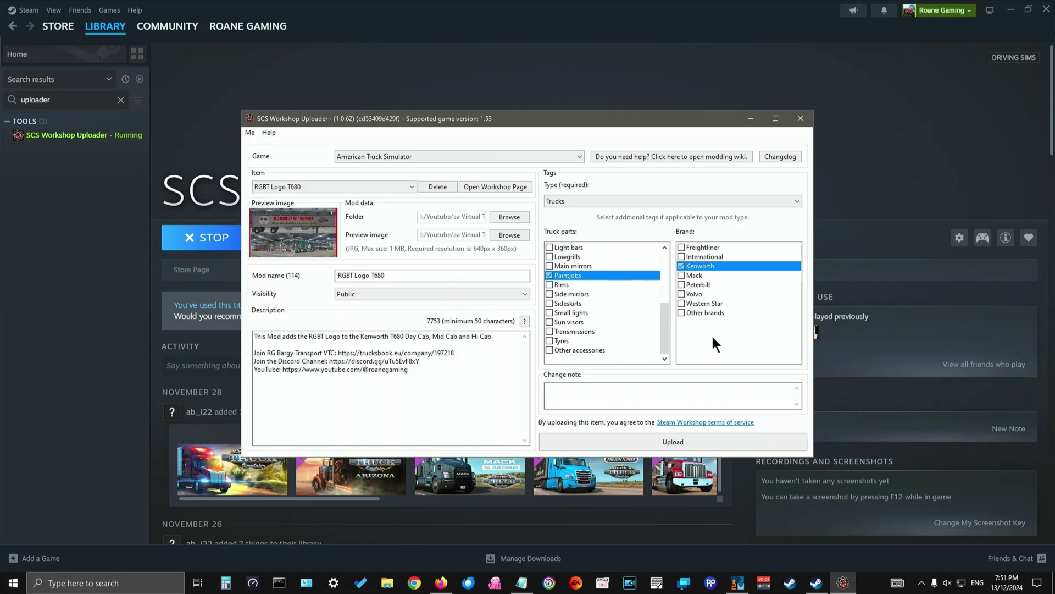
From the Steam library, show the American Truck Simulator Workshop files you've posted.
{"action": "left_click", "coordinate": [751, 119]}
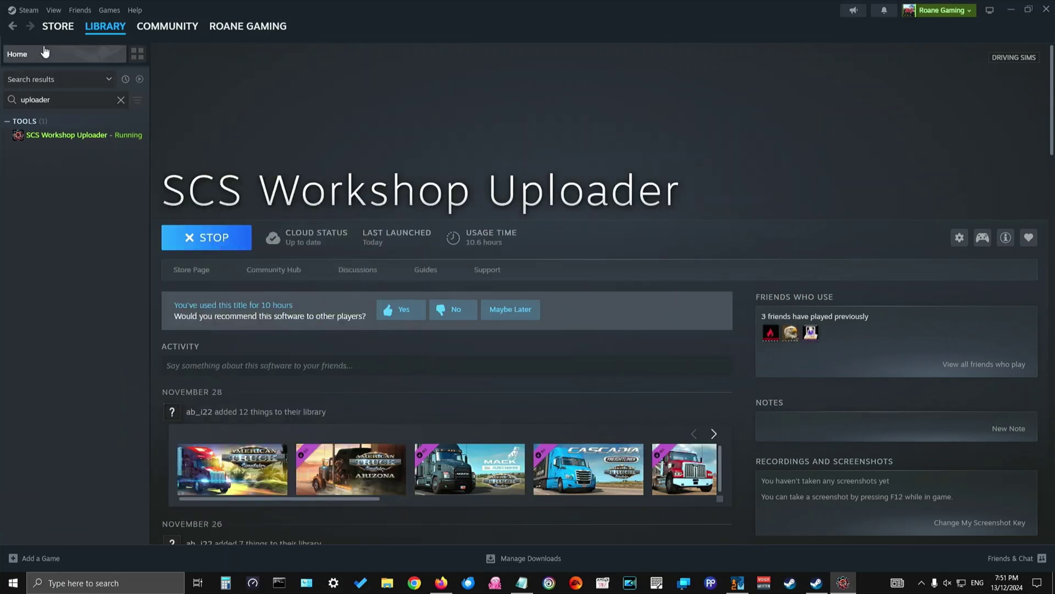
{"action": "left_click", "coordinate": [105, 35]}
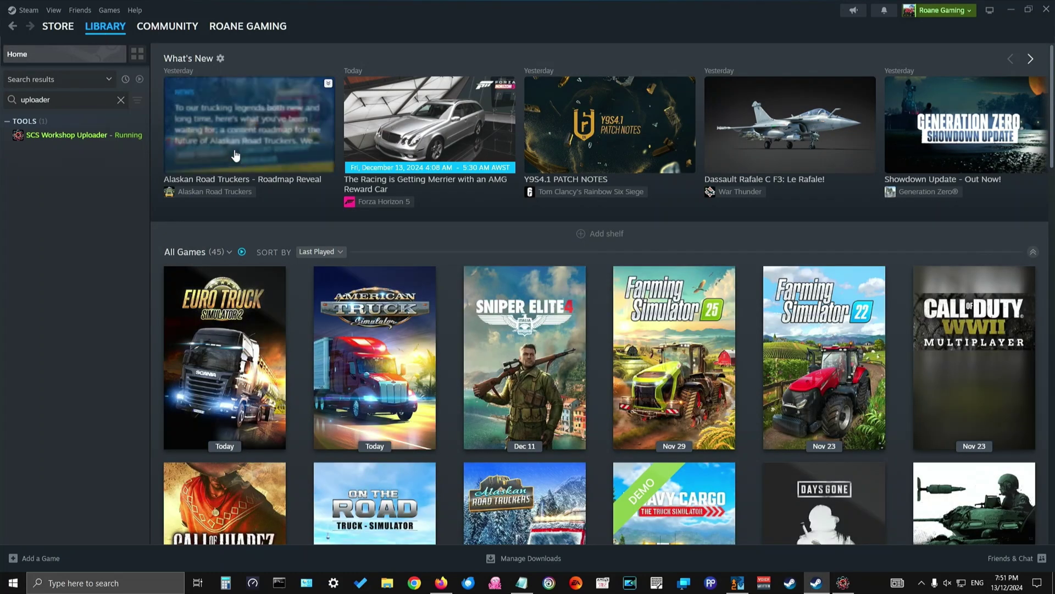
{"action": "left_click", "coordinate": [375, 352]}
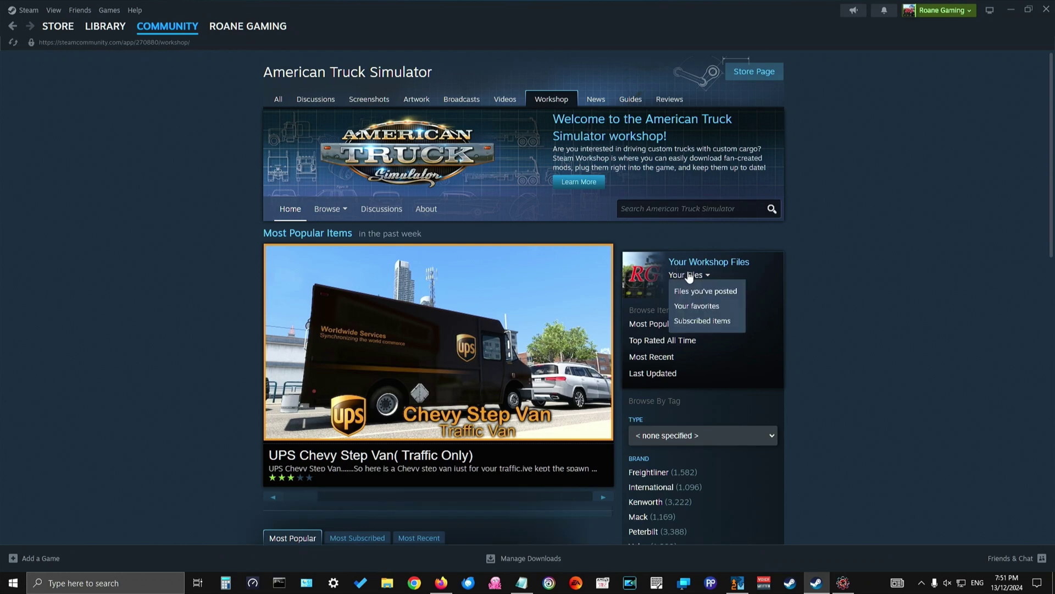
{"action": "left_click", "coordinate": [696, 292]}
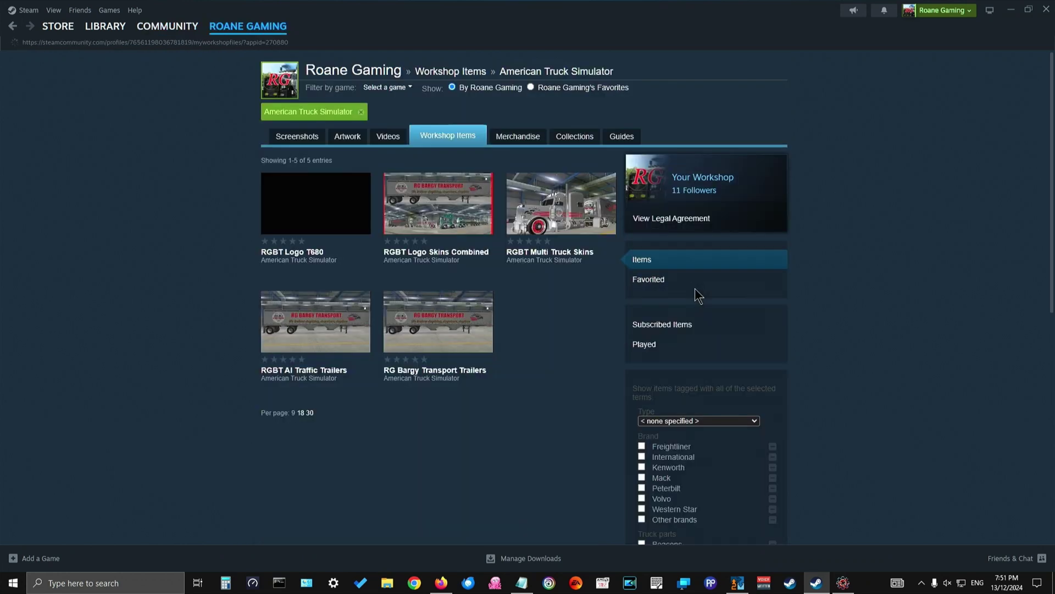
{"action": "mouse_move", "coordinate": [331, 221]}
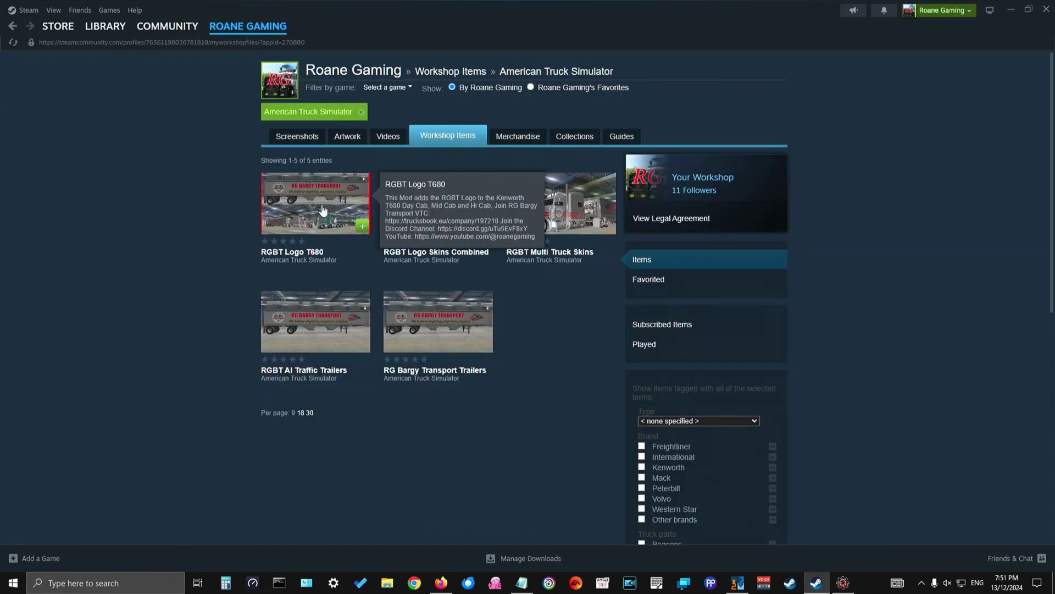
Open the RGBT Logo T680 item page and review its tags, 955.278 KB size and description.
{"action": "left_click", "coordinate": [323, 211]}
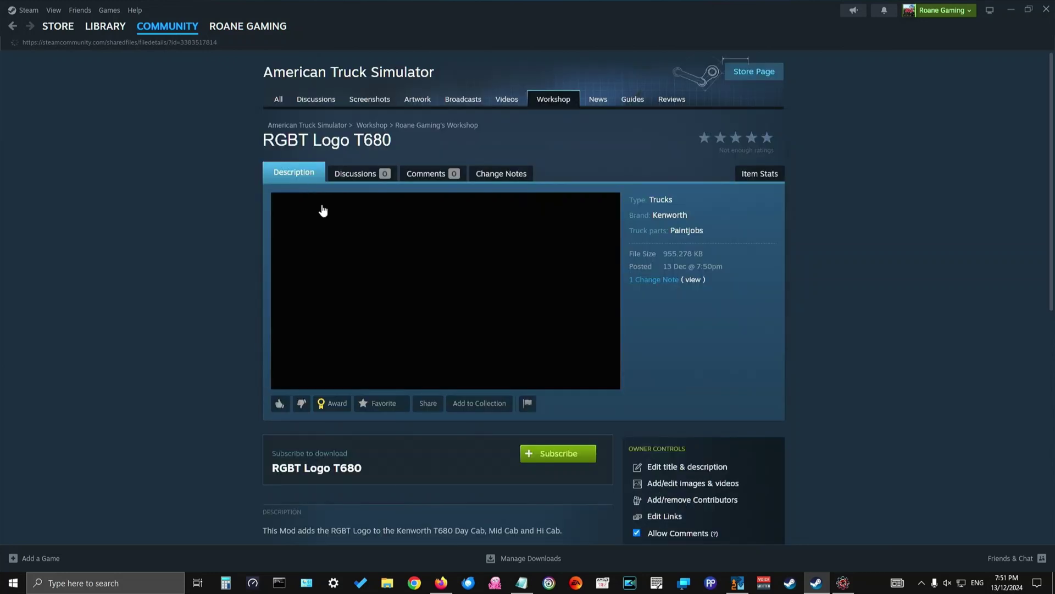
{"action": "scroll", "coordinate": [678, 295], "scroll_direction": "down", "scroll_amount": 2}
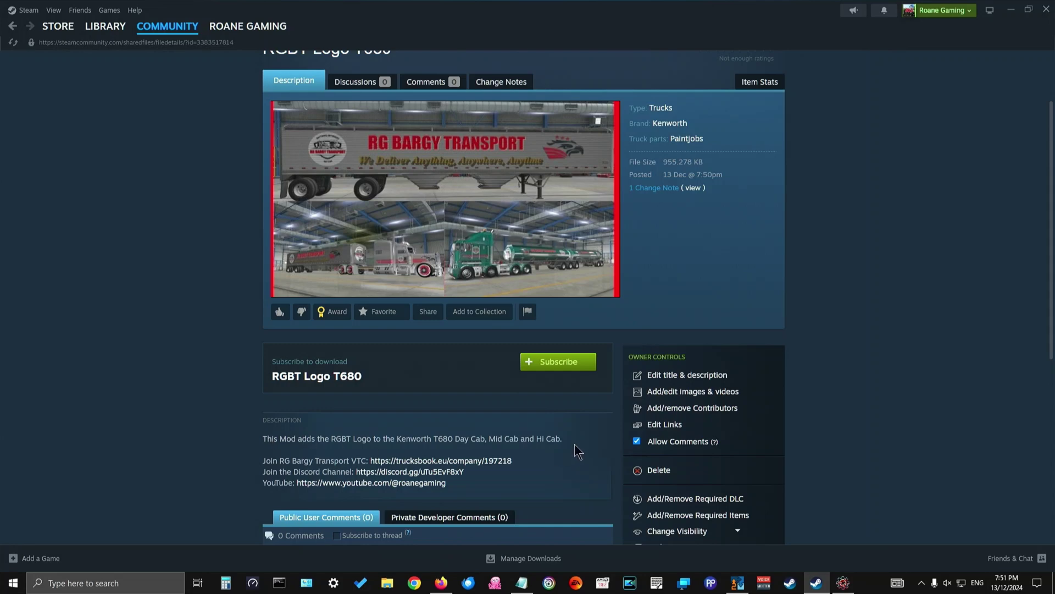
{"action": "scroll", "coordinate": [439, 478], "scroll_direction": "down", "scroll_amount": 1}
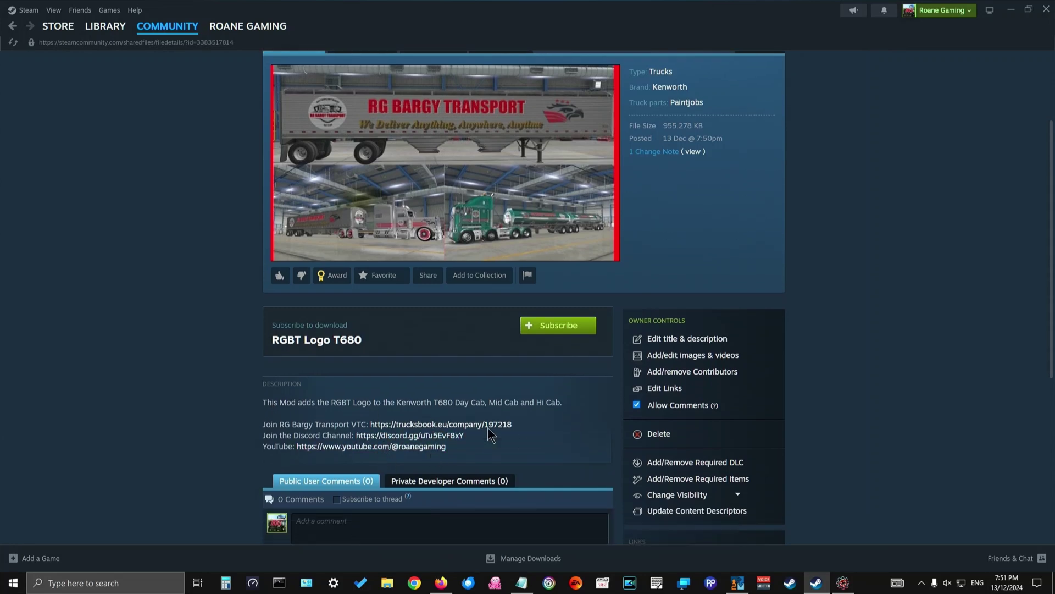
{"action": "scroll", "coordinate": [627, 367], "scroll_direction": "down", "scroll_amount": 2}
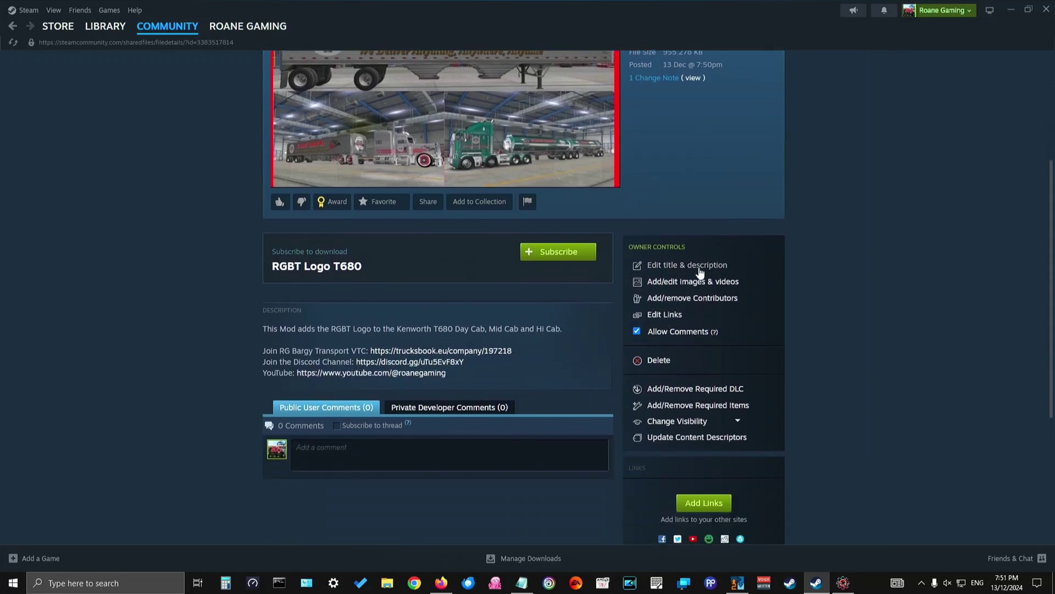
{"action": "scroll", "coordinate": [702, 273], "scroll_direction": "up", "scroll_amount": 1}
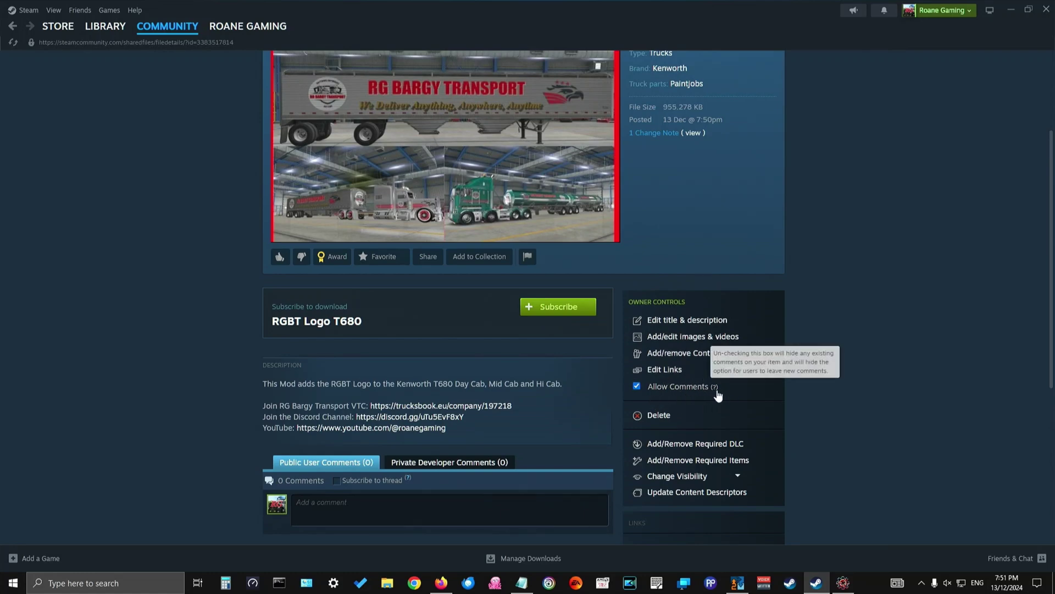
{"action": "scroll", "coordinate": [715, 394], "scroll_direction": "down", "scroll_amount": 1}
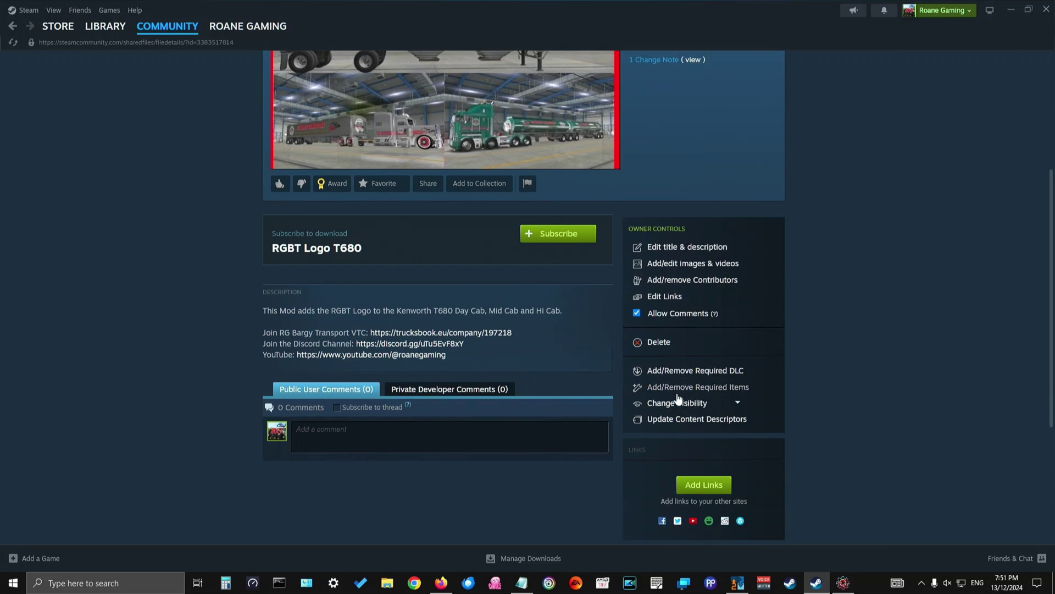
{"action": "scroll", "coordinate": [687, 406], "scroll_direction": "up", "scroll_amount": 5}
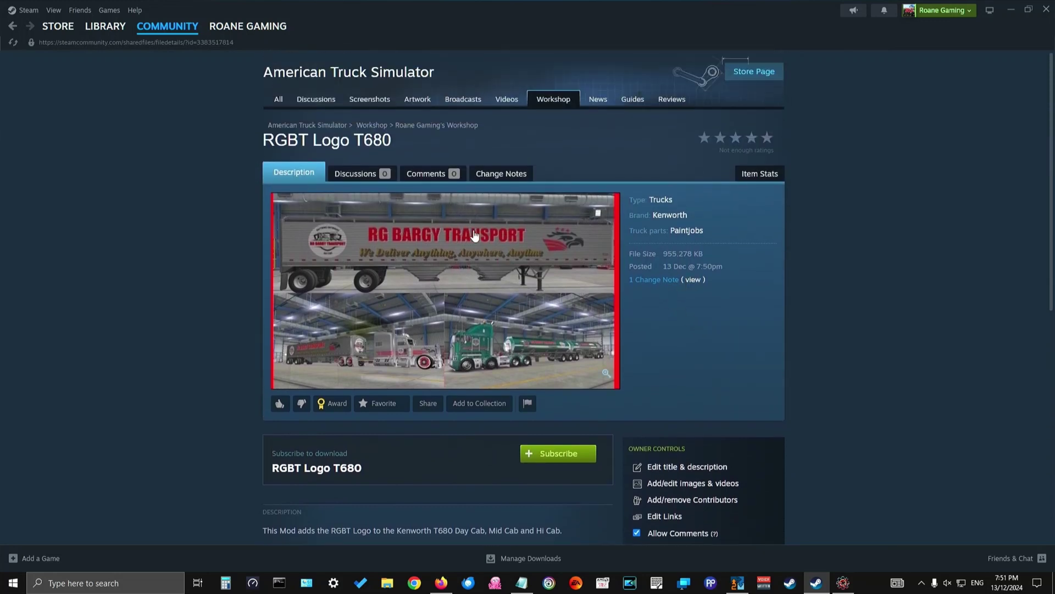
{"action": "scroll", "coordinate": [467, 293], "scroll_direction": "down", "scroll_amount": 4}
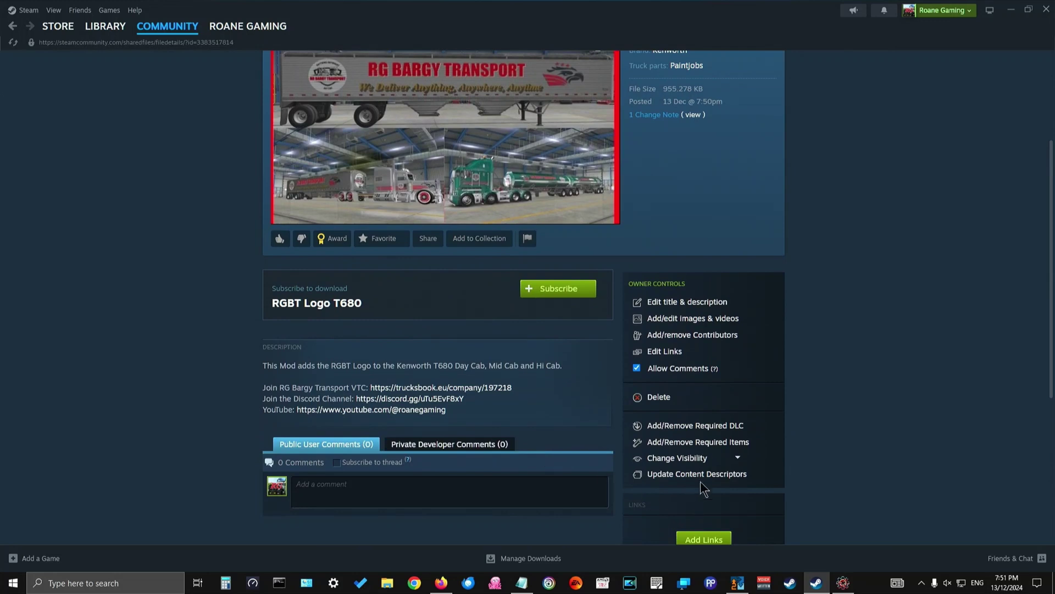
{"action": "scroll", "coordinate": [473, 300], "scroll_direction": "down", "scroll_amount": 2}
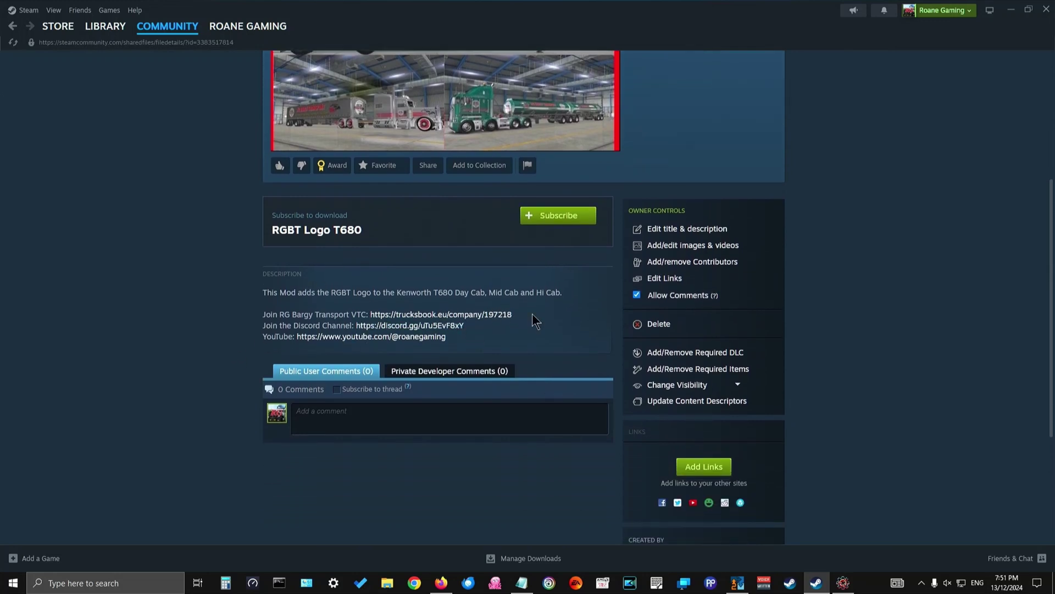
{"action": "scroll", "coordinate": [532, 314], "scroll_direction": "down", "scroll_amount": 5}
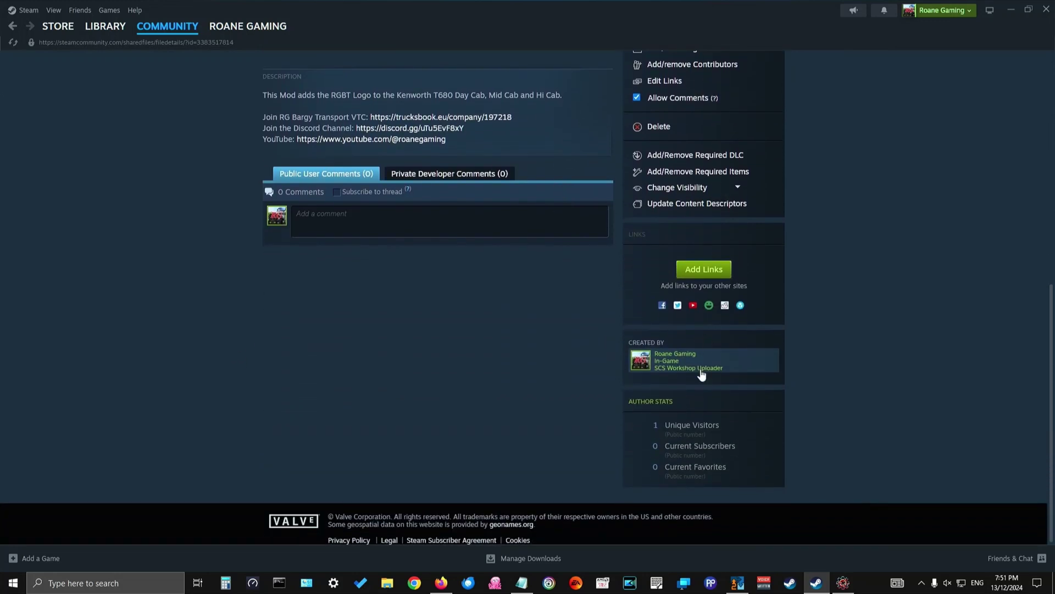
{"action": "scroll", "coordinate": [700, 212], "scroll_direction": "up", "scroll_amount": 3}
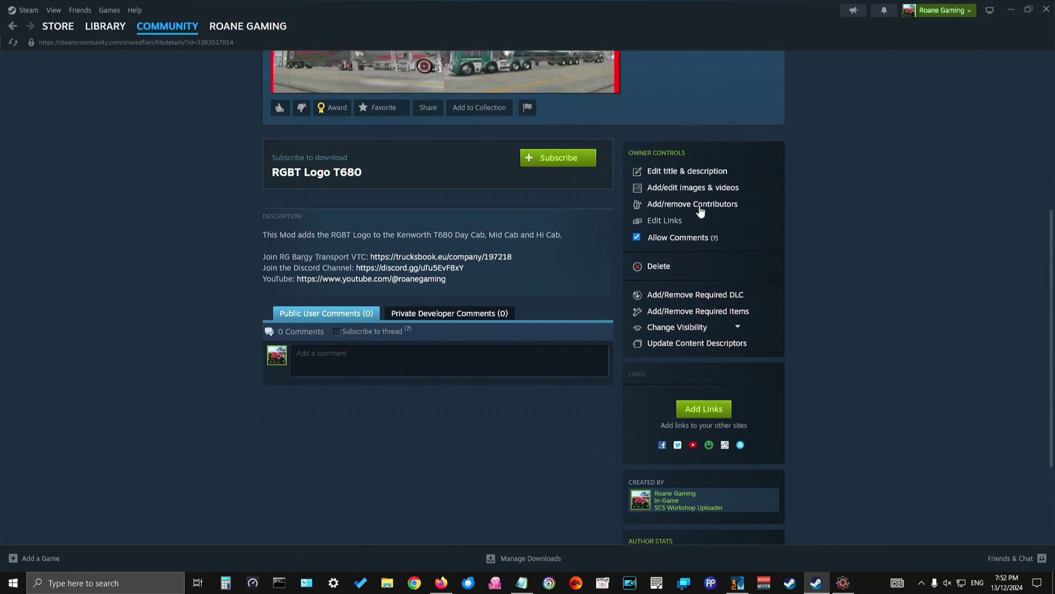
{"action": "scroll", "coordinate": [699, 212], "scroll_direction": "up", "scroll_amount": 5}
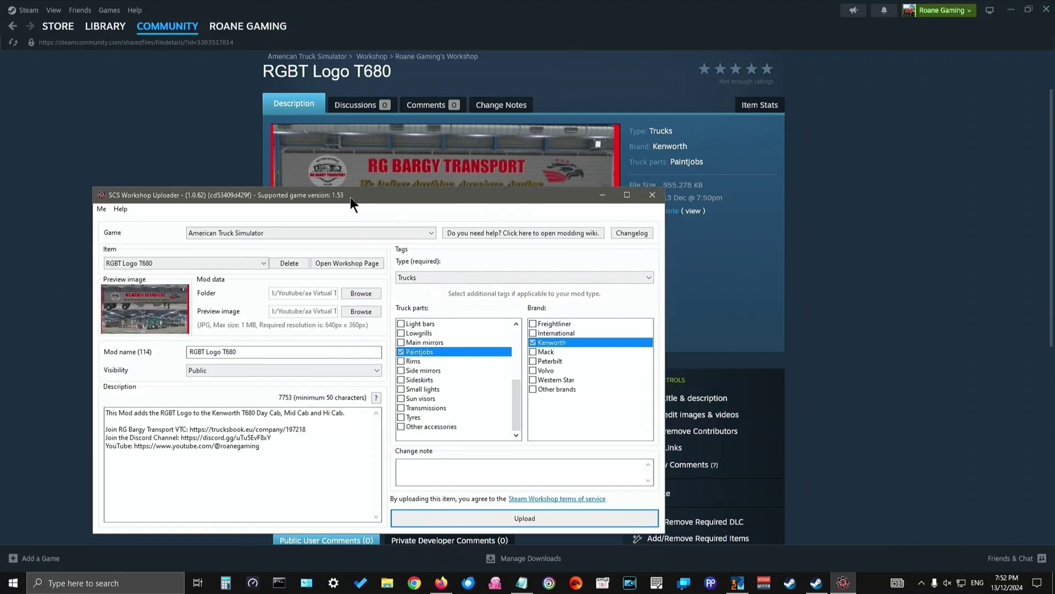
{"action": "left_click_drag", "start_coordinate": [351, 193], "coordinate": [502, 132]}
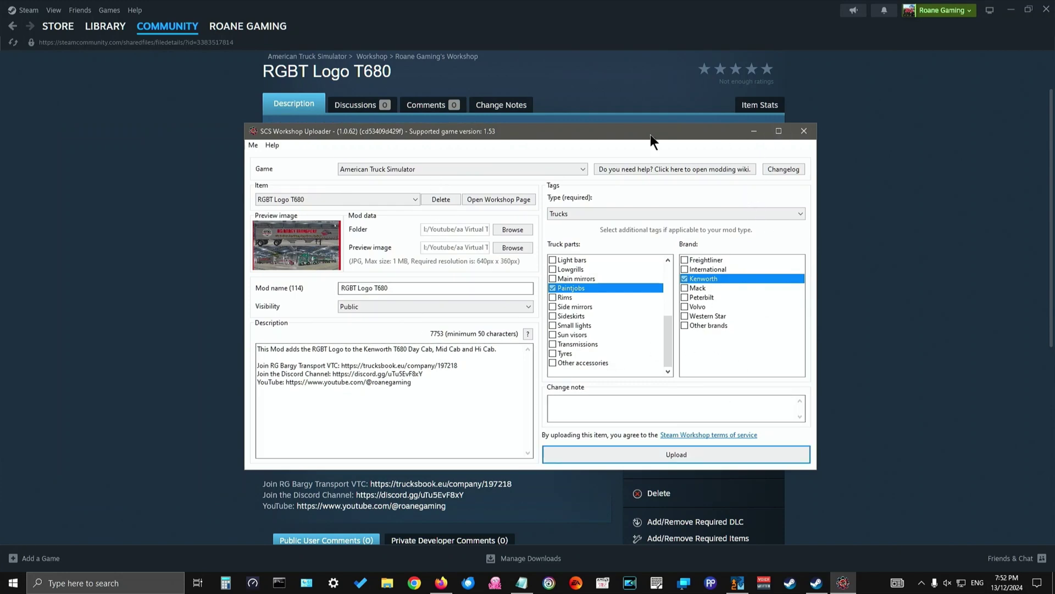
{"action": "left_click_drag", "start_coordinate": [651, 134], "coordinate": [374, 136]}
{"action": "left_click", "coordinate": [477, 131]}
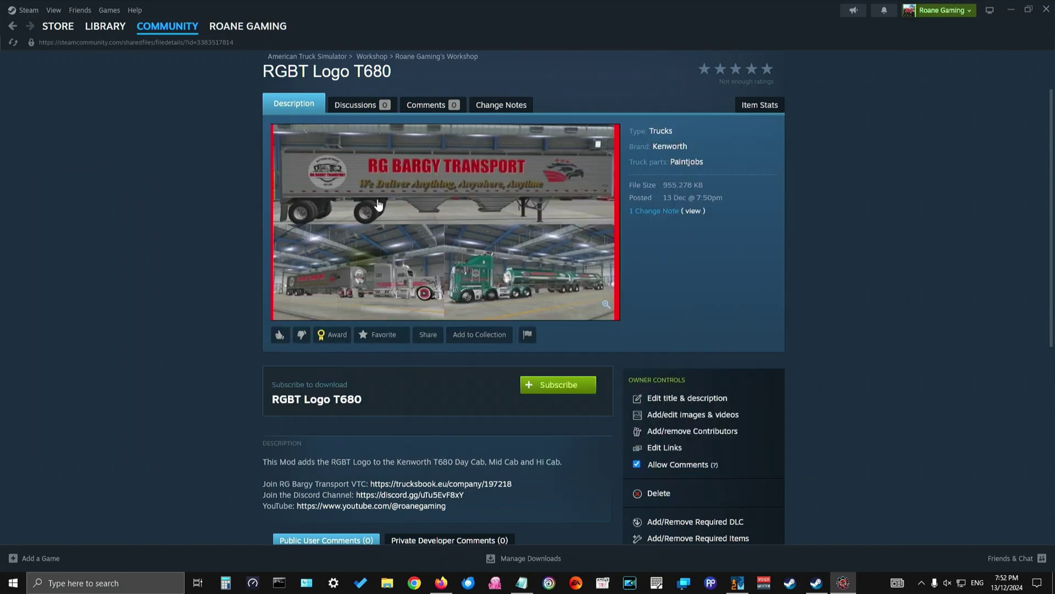